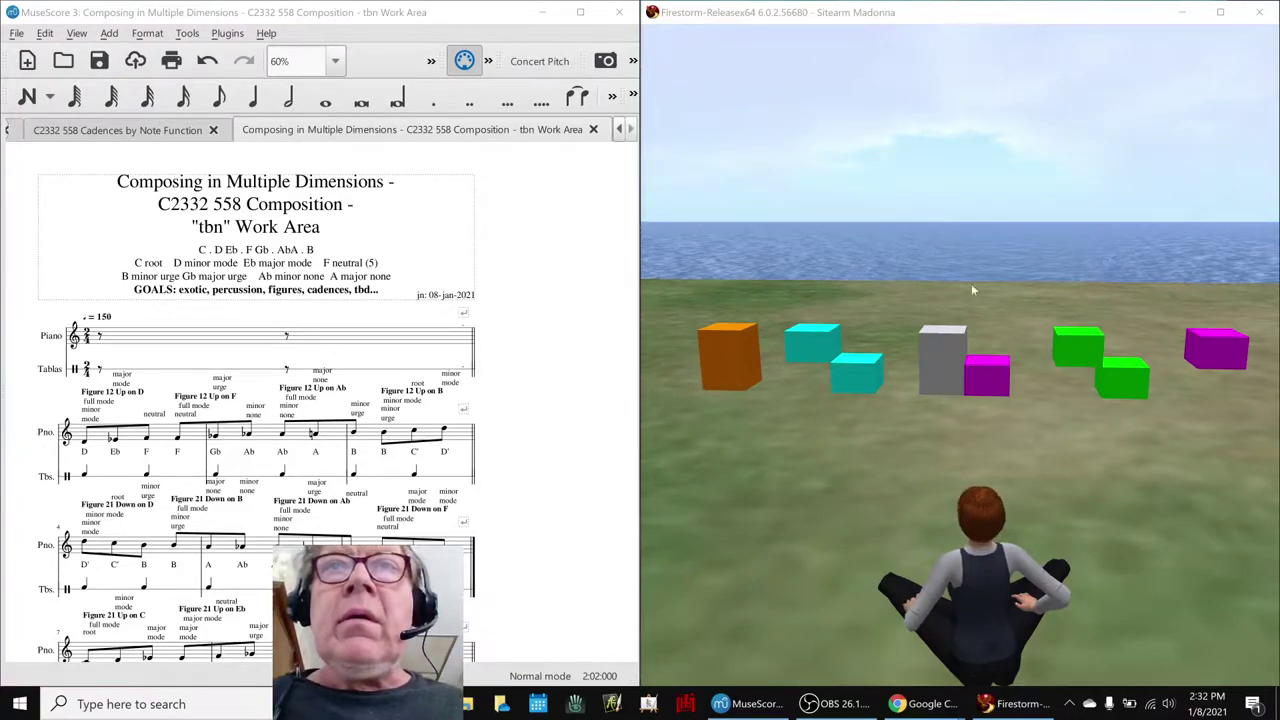
Select the Eb and F notes in the opening figures and briefly check the stream information.
{"action": "left_click", "coordinate": [794, 356]}
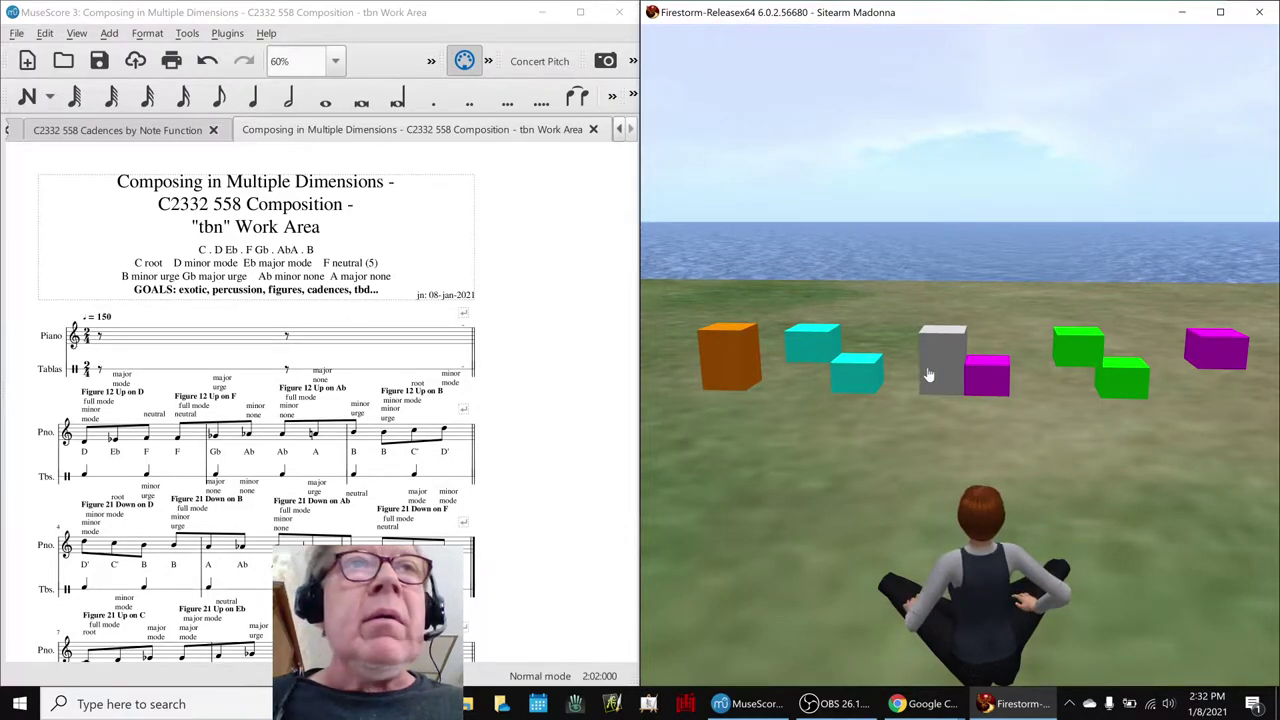
{"action": "left_click", "coordinate": [85, 450]}
{"action": "left_click", "coordinate": [115, 440]}
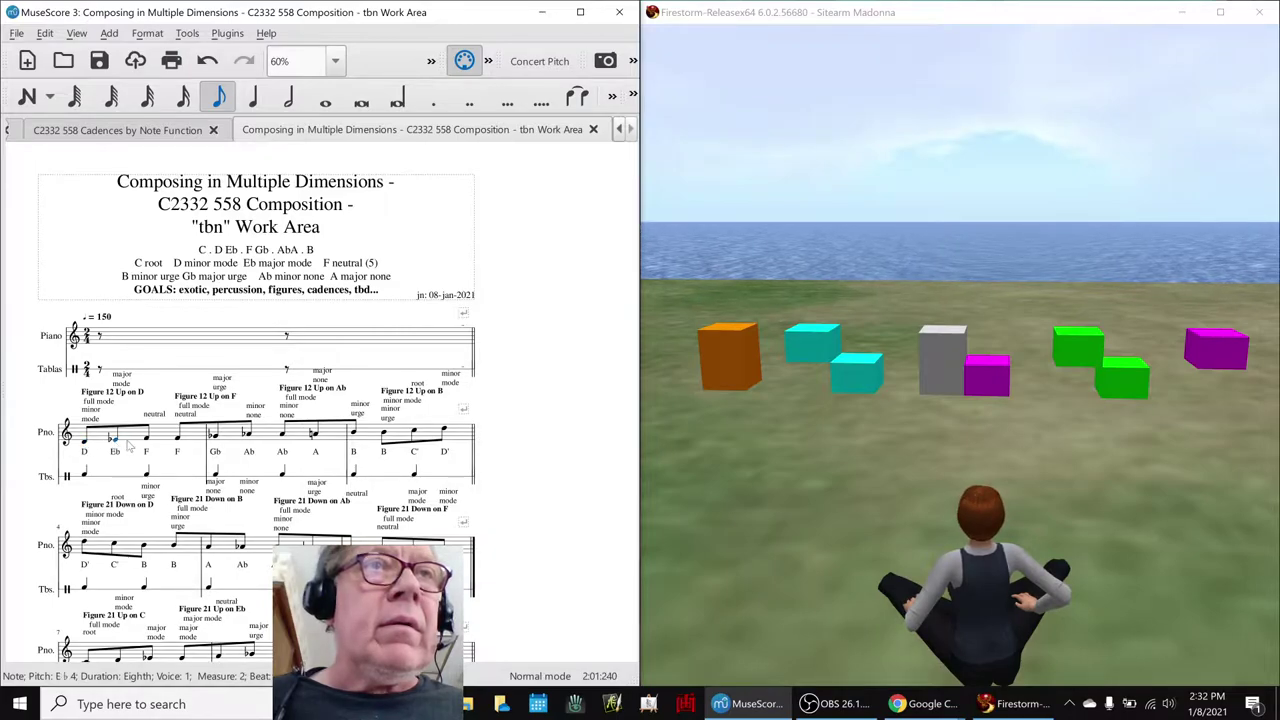
{"action": "left_click", "coordinate": [147, 440]}
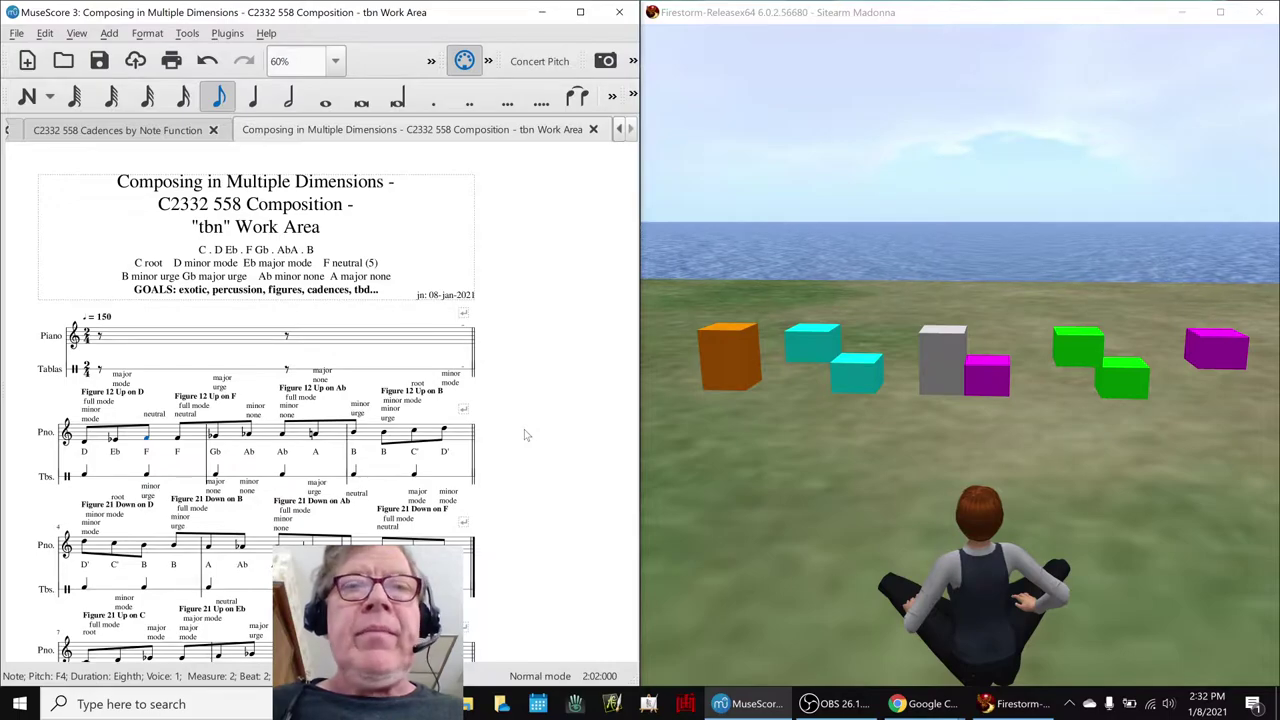
{"action": "left_click", "coordinate": [830, 704]}
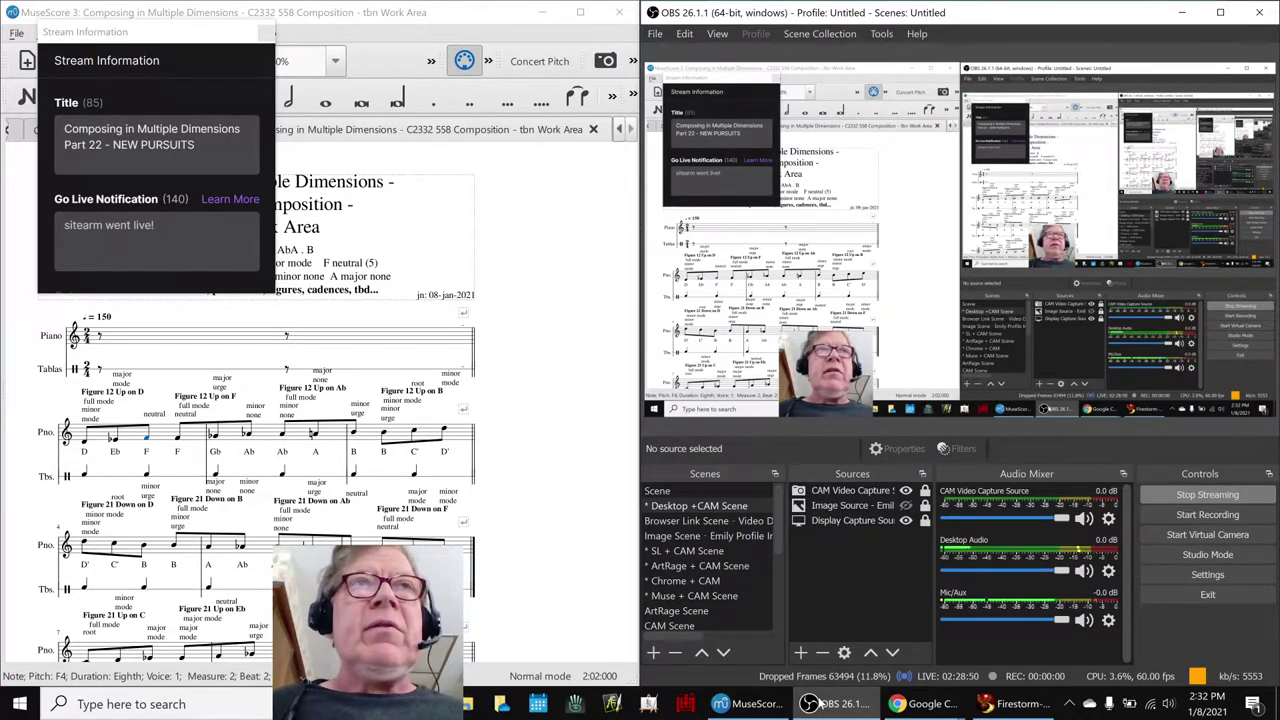
{"action": "left_click", "coordinate": [826, 706]}
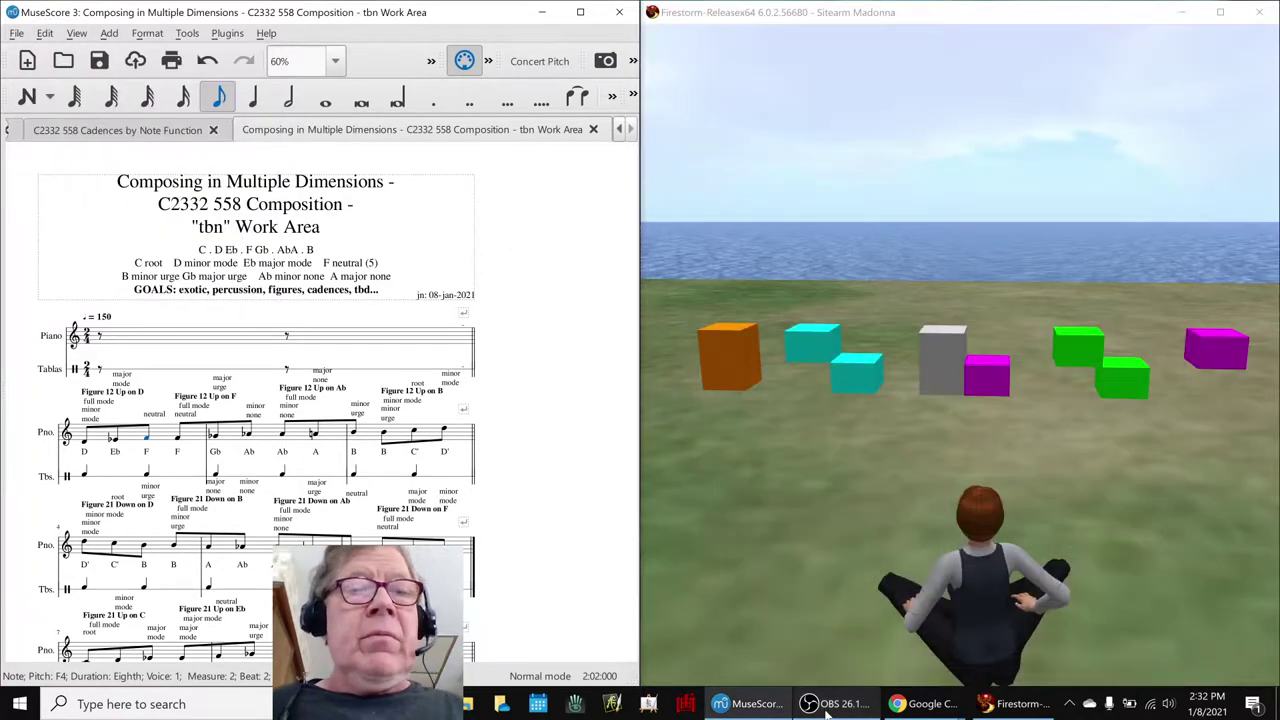
Review the blue, red and green note cells in rows 164 and 166 of the Pentatonic Parallel Scales sheet.
{"action": "key", "text": "alt+Tab"}
{"action": "key", "text": "alt+Tab"}
{"action": "key", "text": "alt+Tab"}
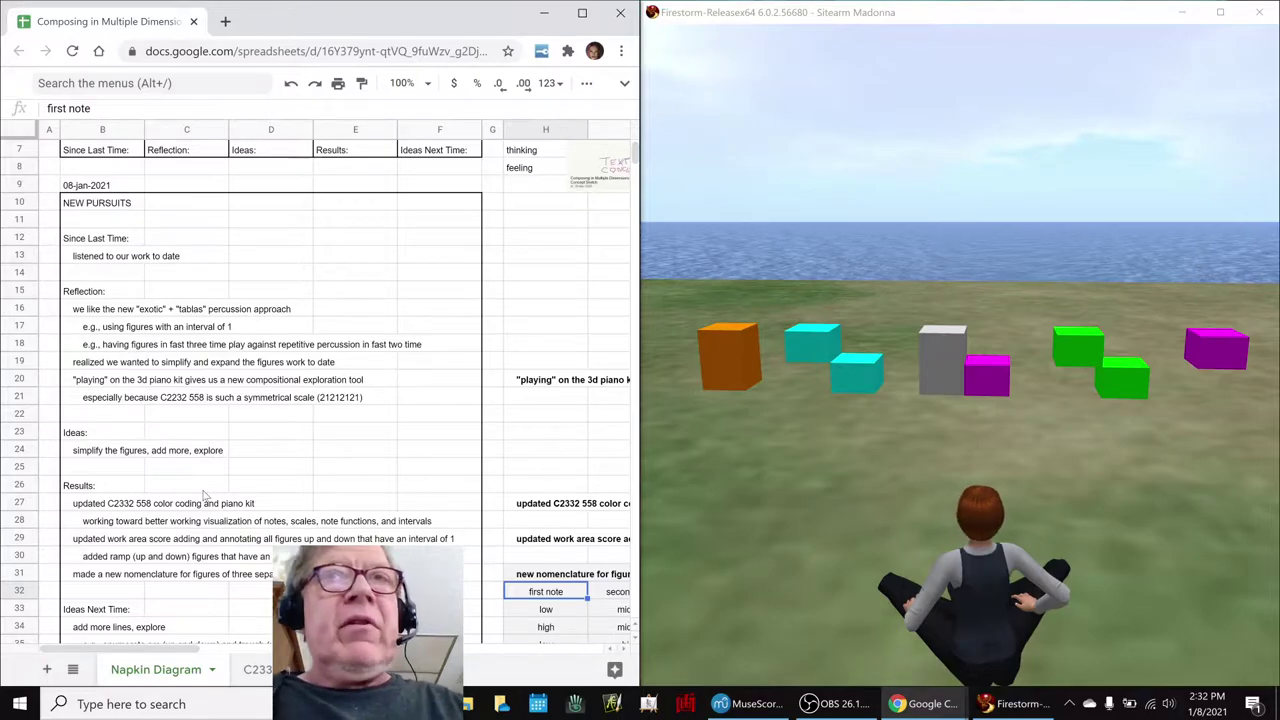
{"action": "key", "text": "alt+Tab"}
{"action": "key", "text": "alt+Tab"}
{"action": "key", "text": "alt+Tab"}
{"action": "key", "text": "alt+Tab"}
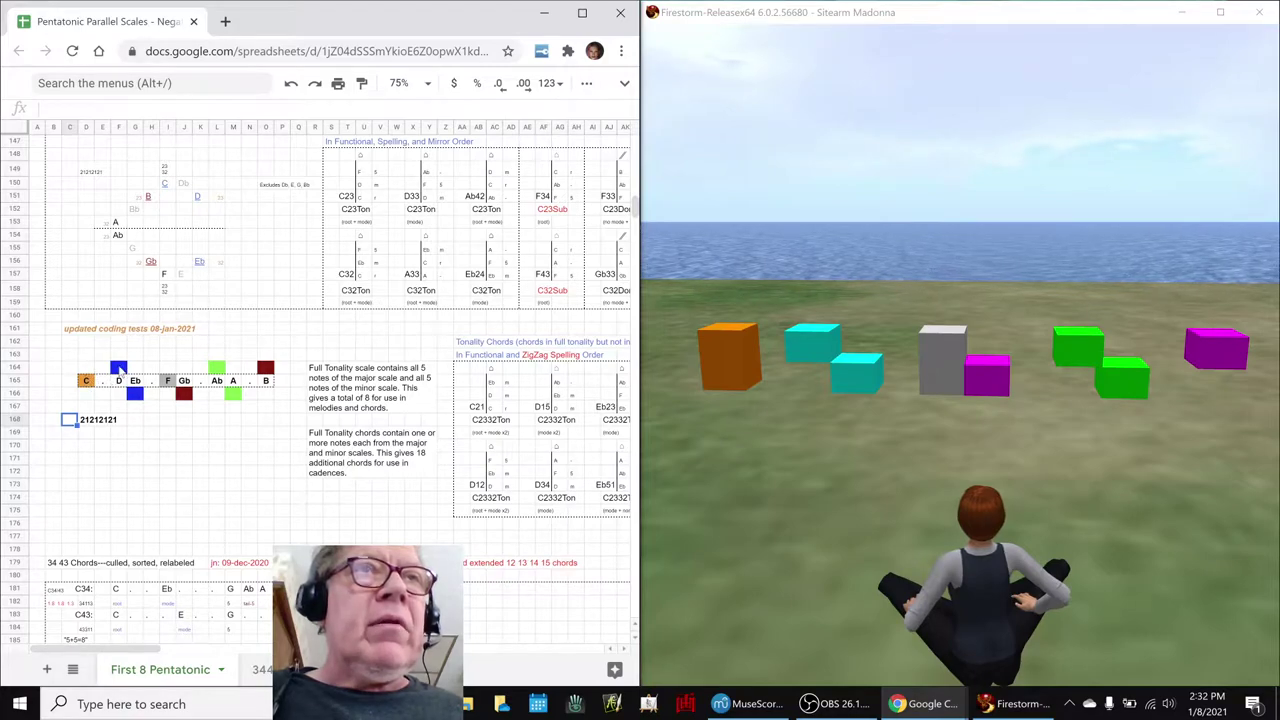
{"action": "left_click", "coordinate": [118, 368]}
{"action": "left_click", "coordinate": [138, 395]}
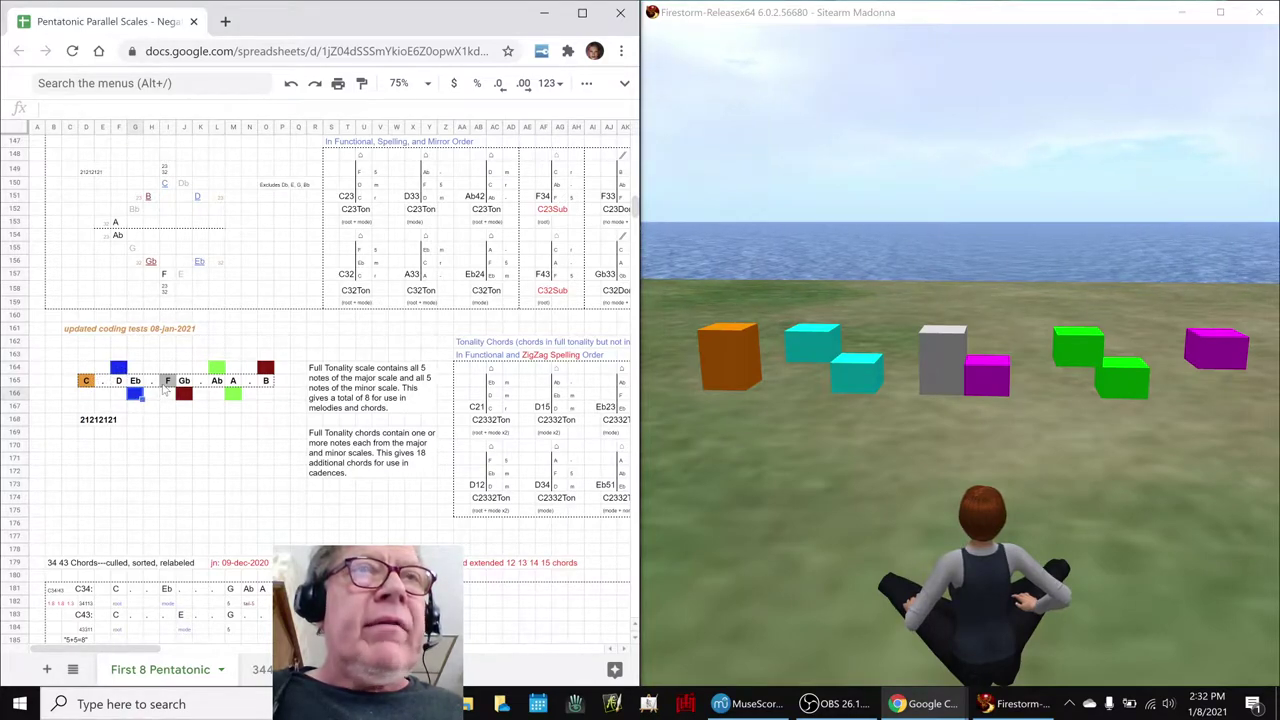
{"action": "left_click", "coordinate": [184, 393]}
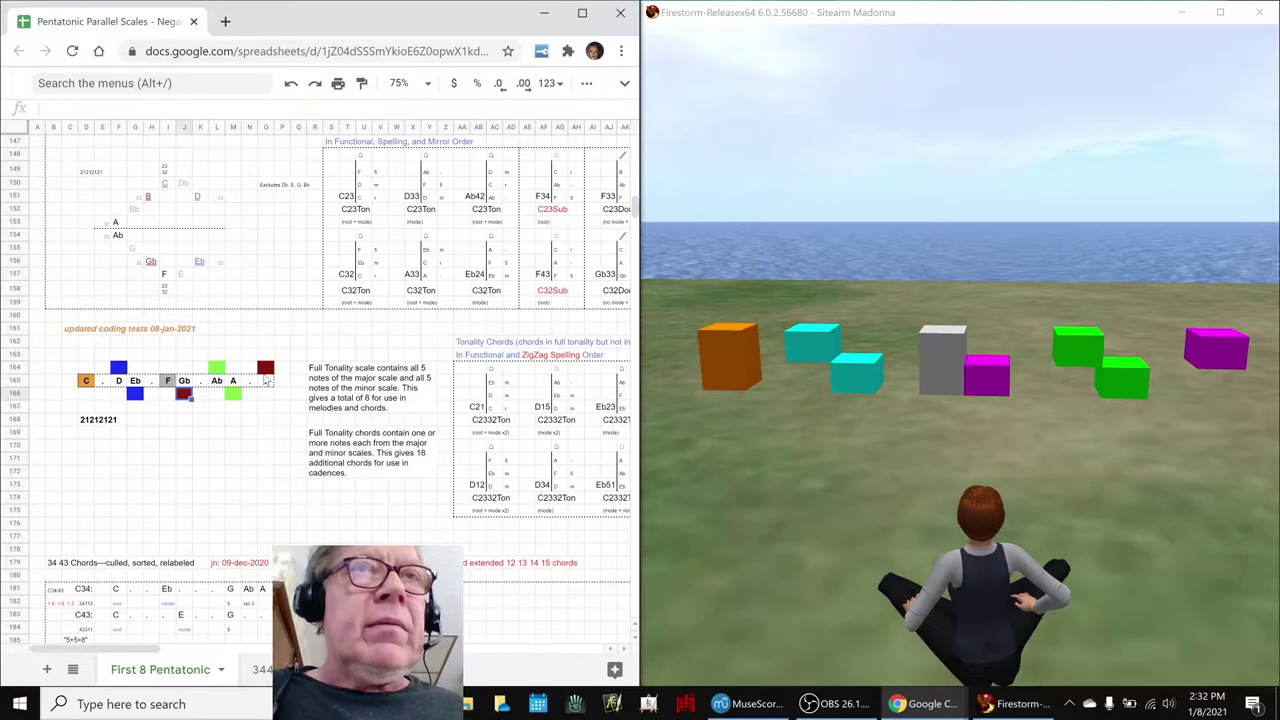
{"action": "left_click", "coordinate": [266, 369]}
{"action": "left_click", "coordinate": [219, 369]}
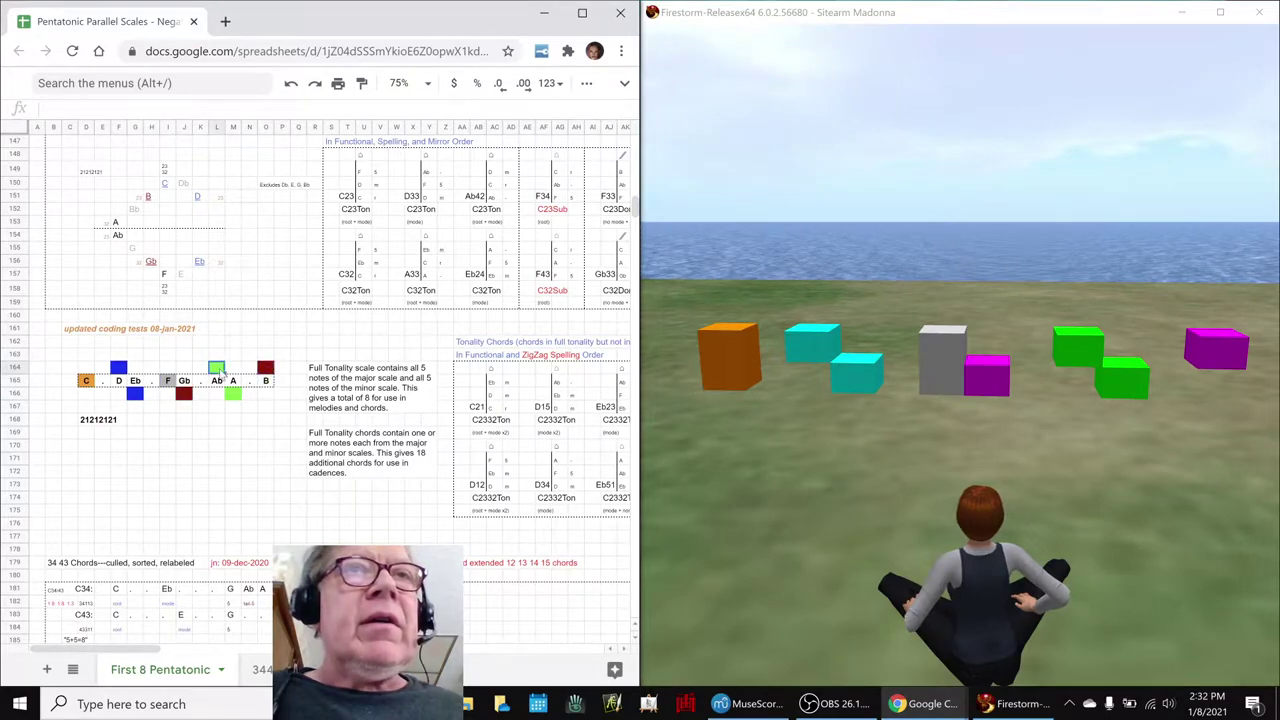
{"action": "left_click", "coordinate": [232, 396]}
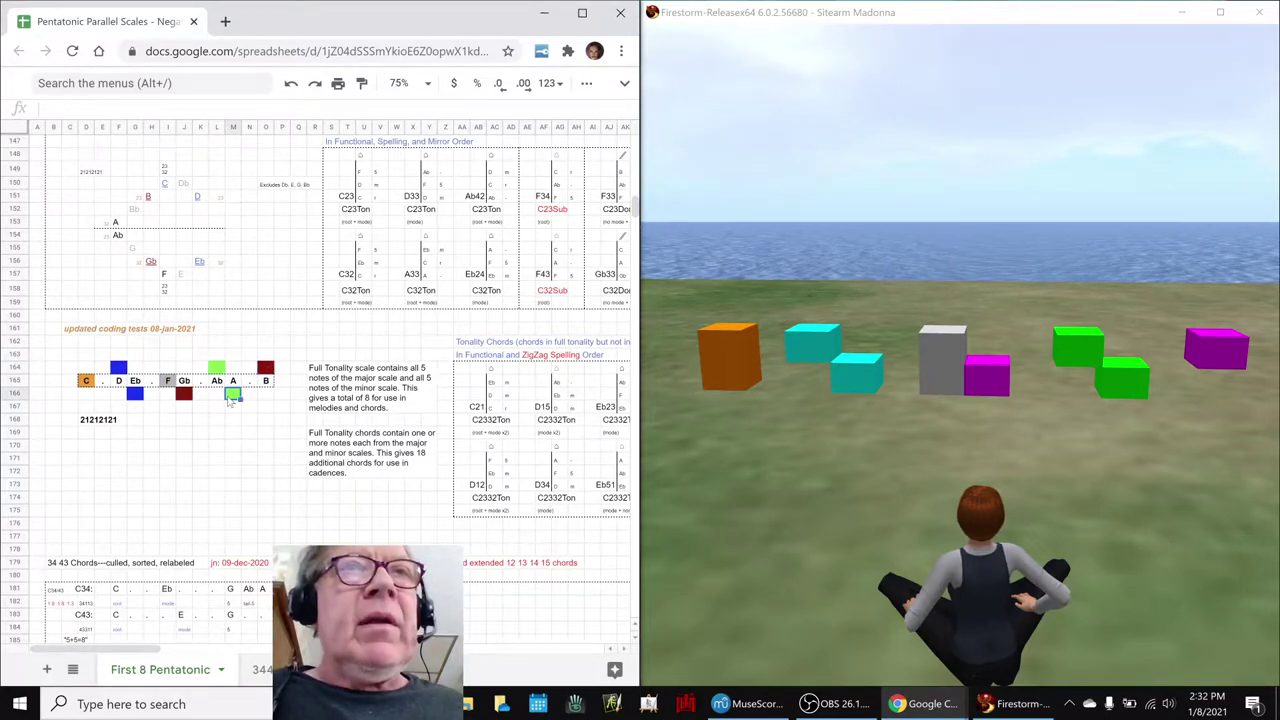
{"action": "left_click", "coordinate": [741, 371]}
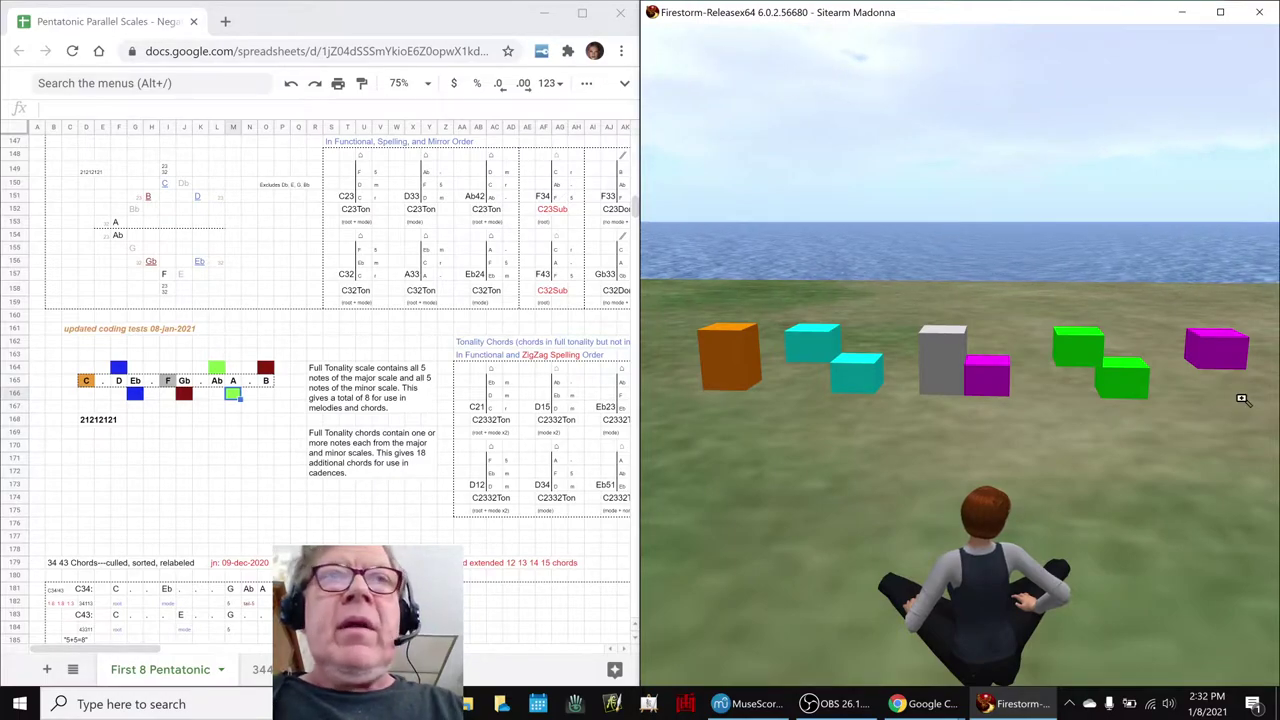
{"action": "key", "text": "alt+Tab"}
{"action": "key", "text": "alt+Tab"}
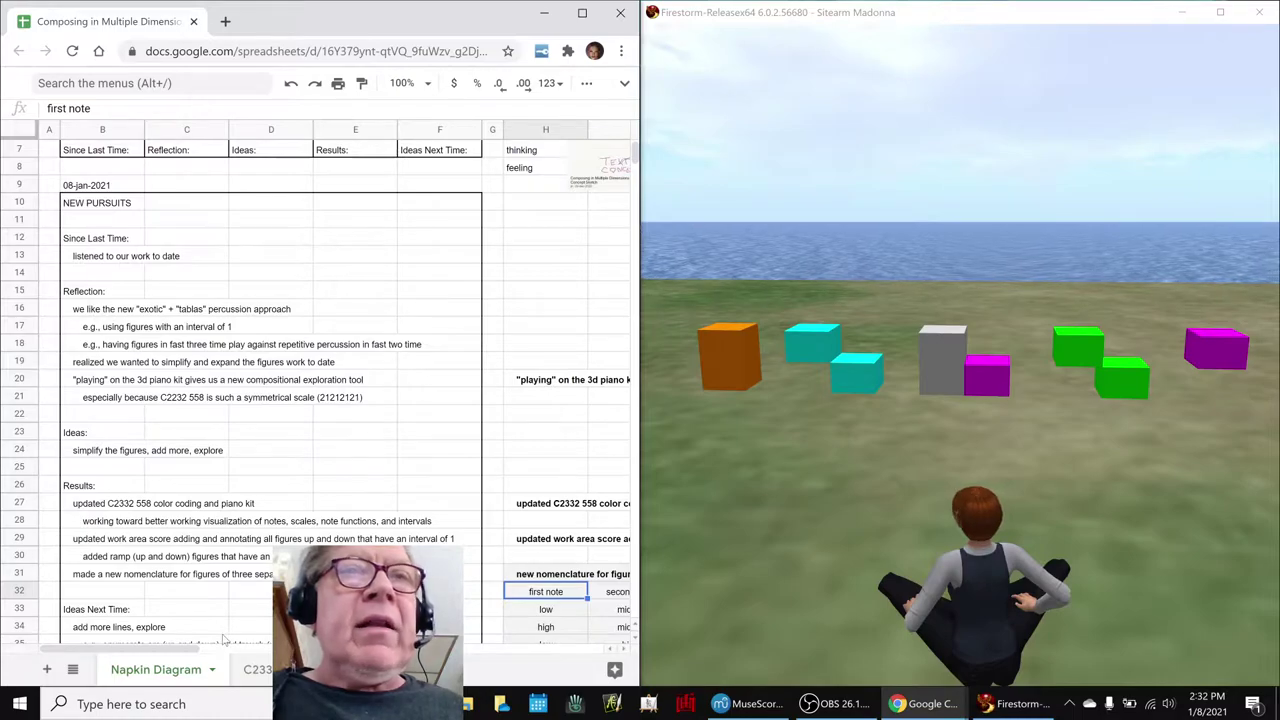
Scroll across columns H–L of the next-steps notes and back, then bring the MuseScore score forward.
{"action": "left_click_drag", "start_coordinate": [205, 650], "coordinate": [293, 652]}
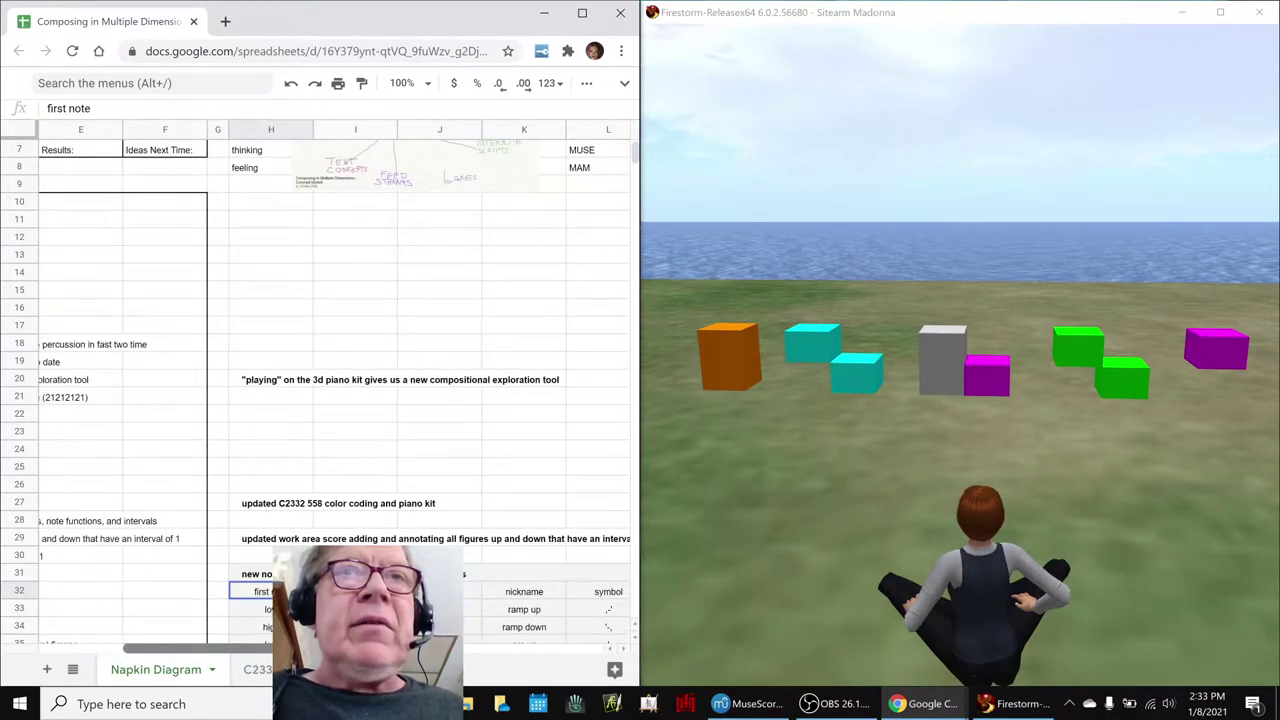
{"action": "left_click_drag", "start_coordinate": [275, 650], "coordinate": [228, 625]}
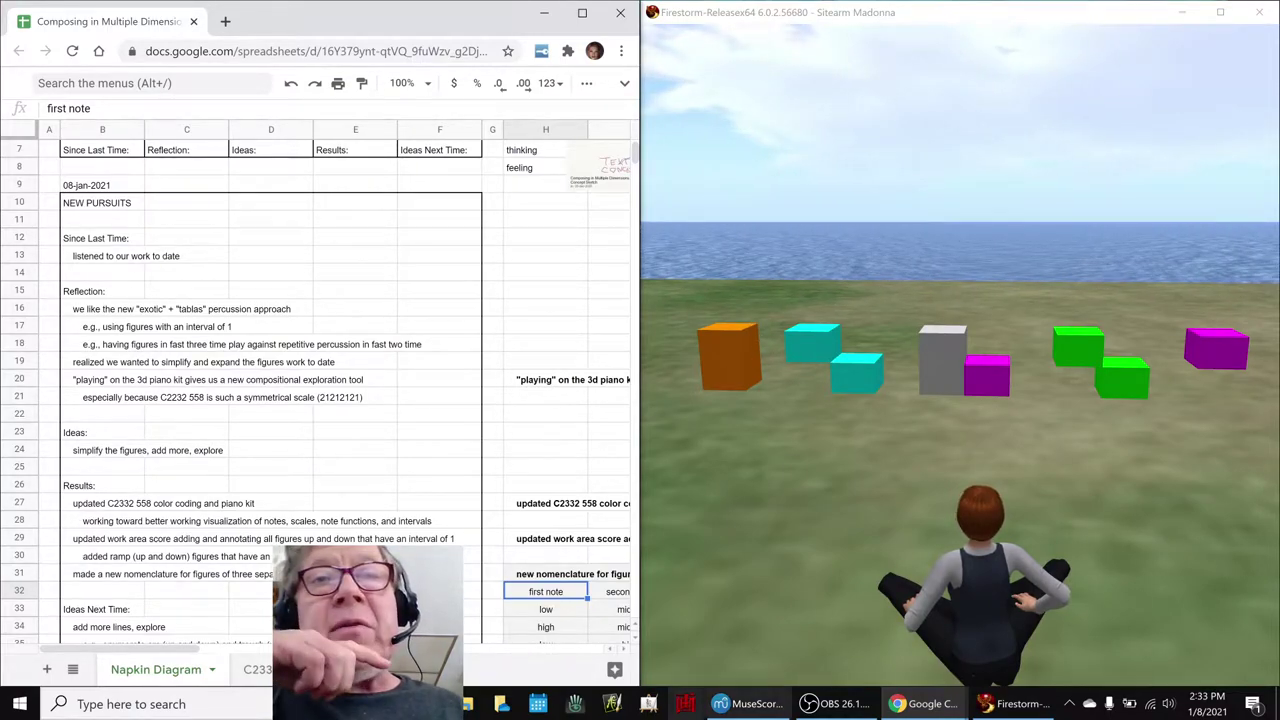
{"action": "left_click", "coordinate": [750, 704]}
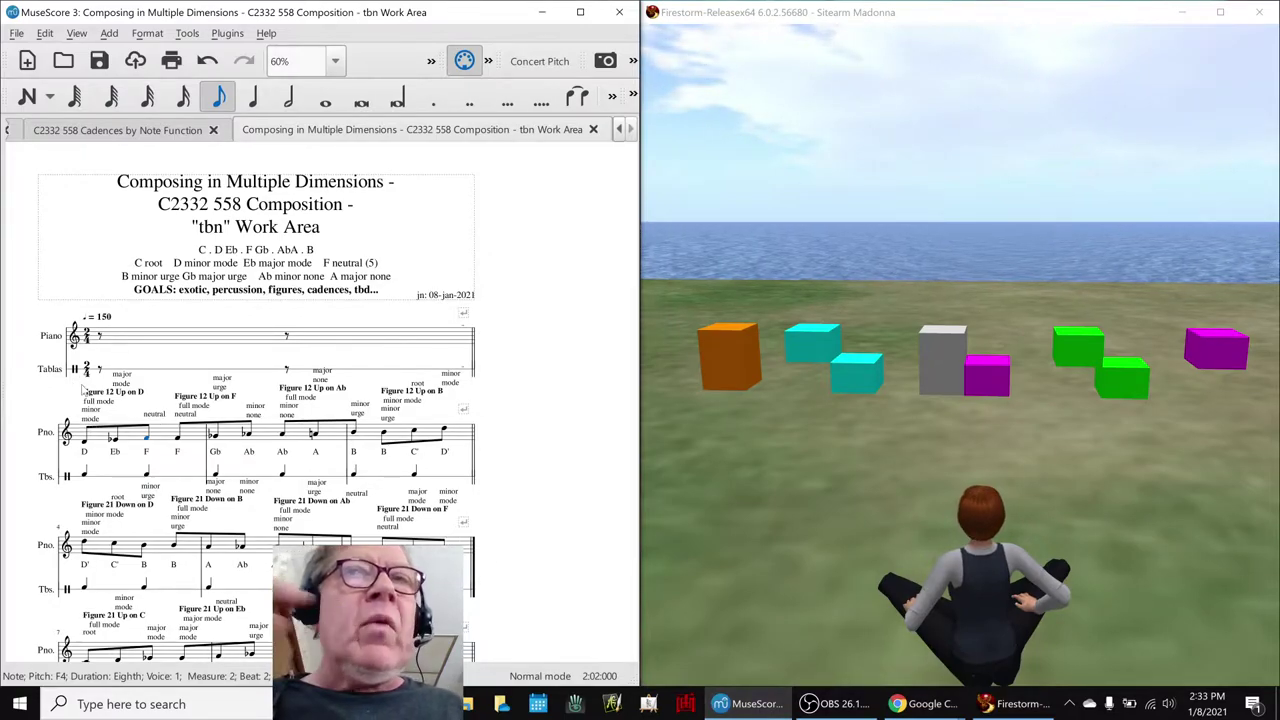
Select the A♭ note in measure 3, then move to the Composing in Multiple Dimensions sheet.
{"action": "left_click", "coordinate": [810, 356]}
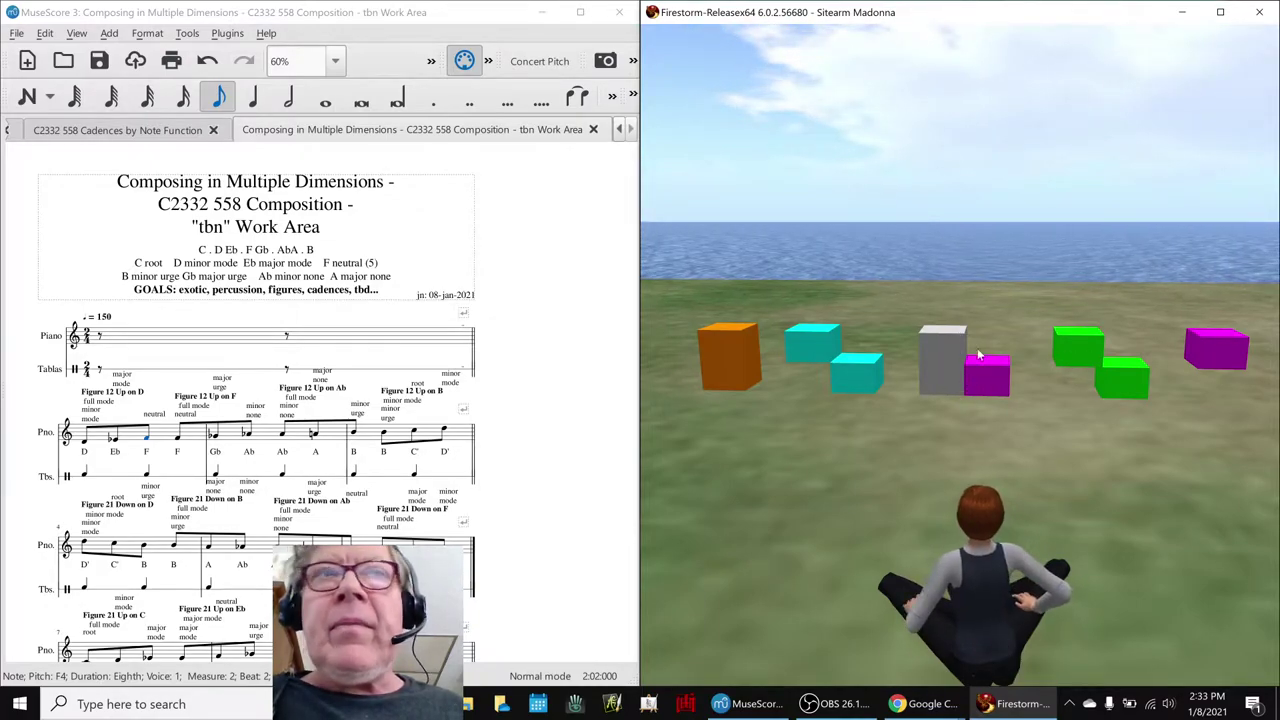
{"action": "left_click", "coordinate": [181, 444]}
{"action": "key", "text": "Right"}
{"action": "key", "text": "Right"}
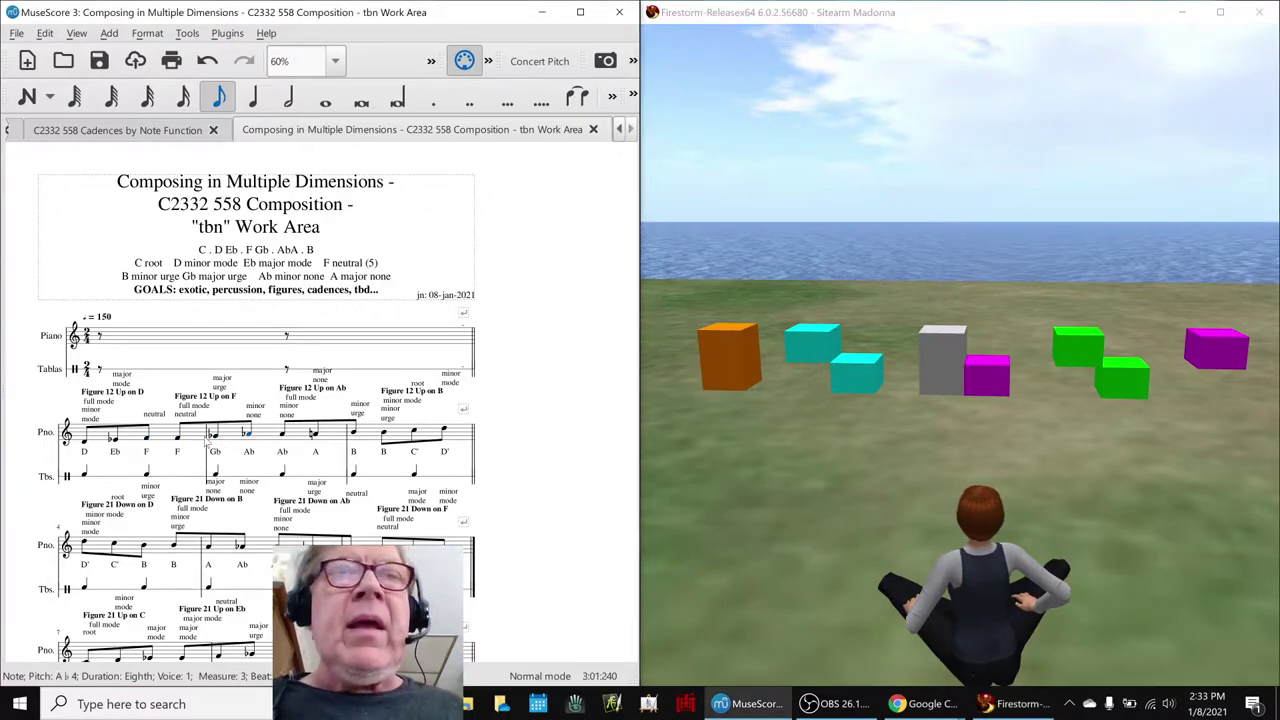
{"action": "key", "text": "alt+Tab"}
{"action": "key", "text": "alt+Tab"}
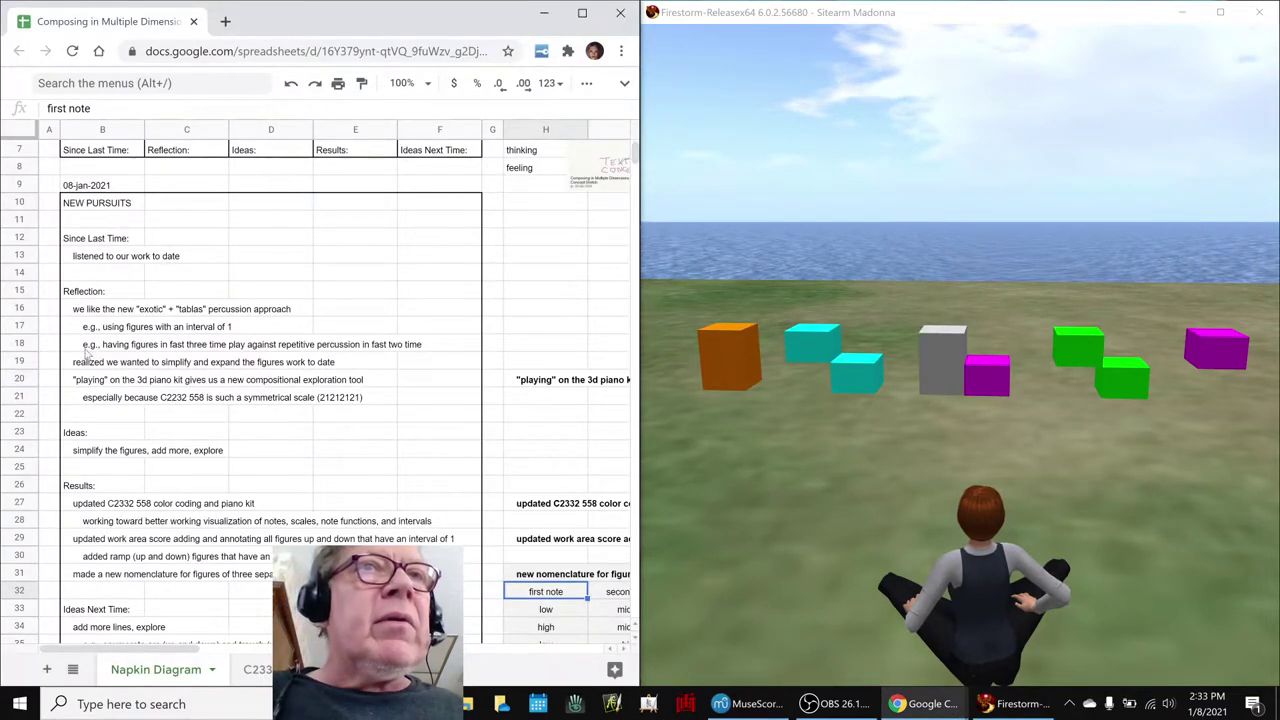
Copy the three Reflection lines from B16:B18 into H16:H18 and make them bold.
{"action": "left_click", "coordinate": [80, 314]}
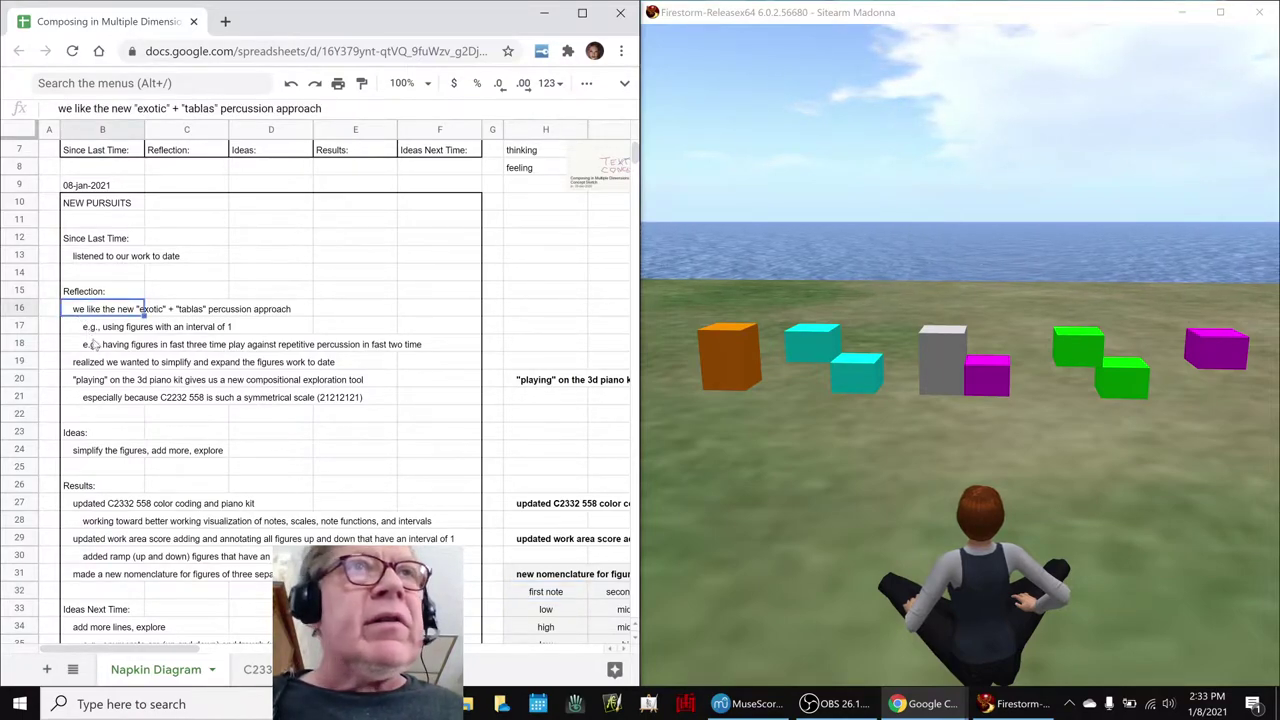
{"action": "left_click", "coordinate": [93, 346], "text": "shift"}
{"action": "key", "text": "ctrl+c"}
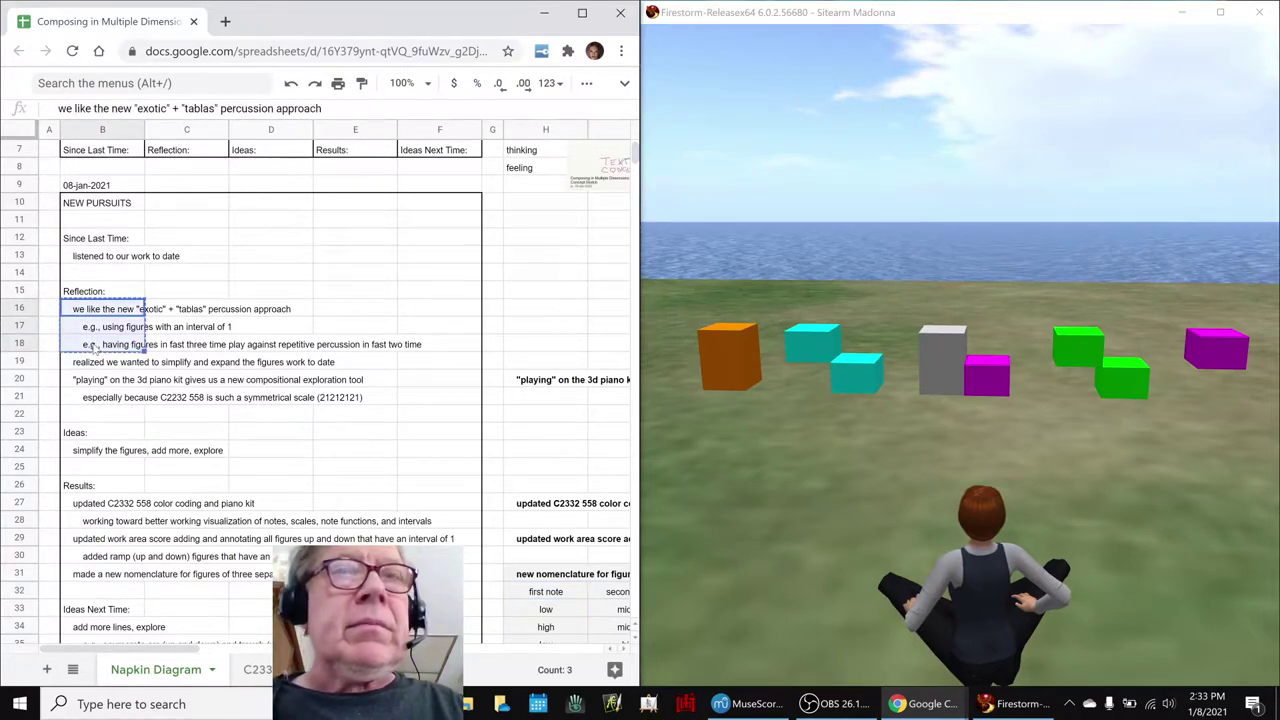
{"action": "key", "text": "Right"}
{"action": "key", "text": "Right"}
{"action": "key", "text": "Right"}
{"action": "key", "text": "Right"}
{"action": "key", "text": "Right"}
{"action": "key", "text": "Right"}
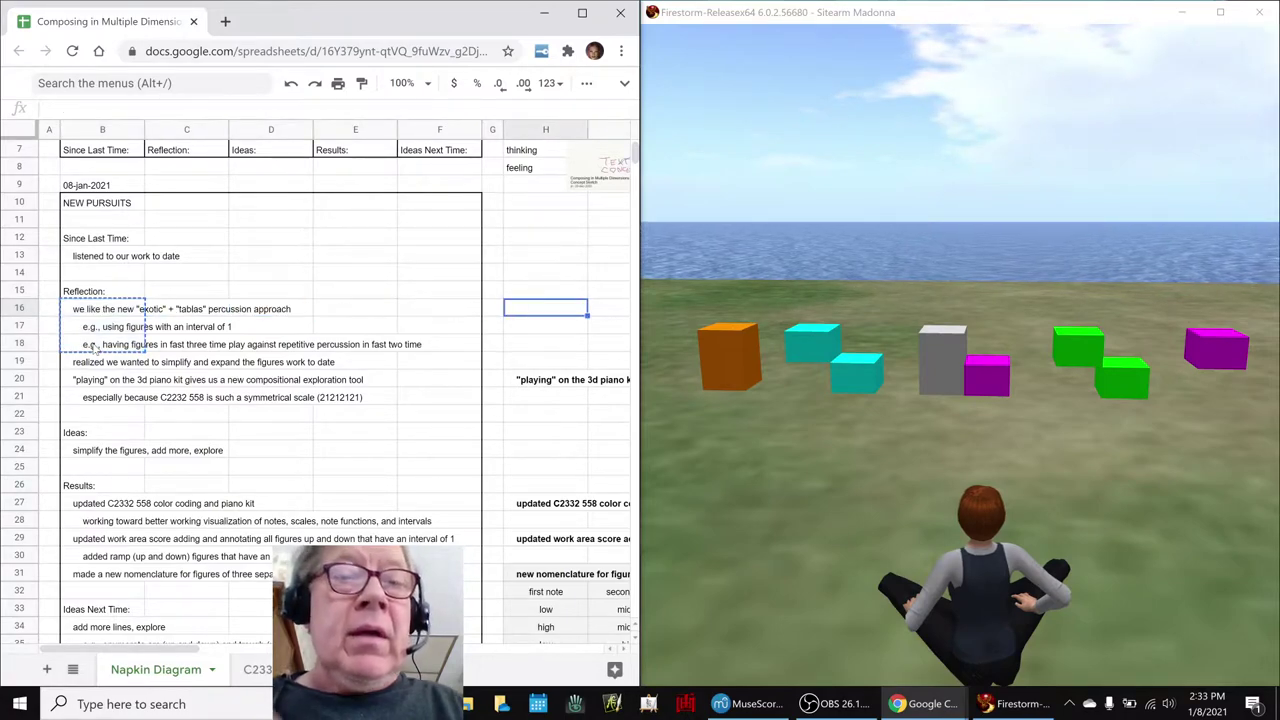
{"action": "key", "text": "ctrl+v"}
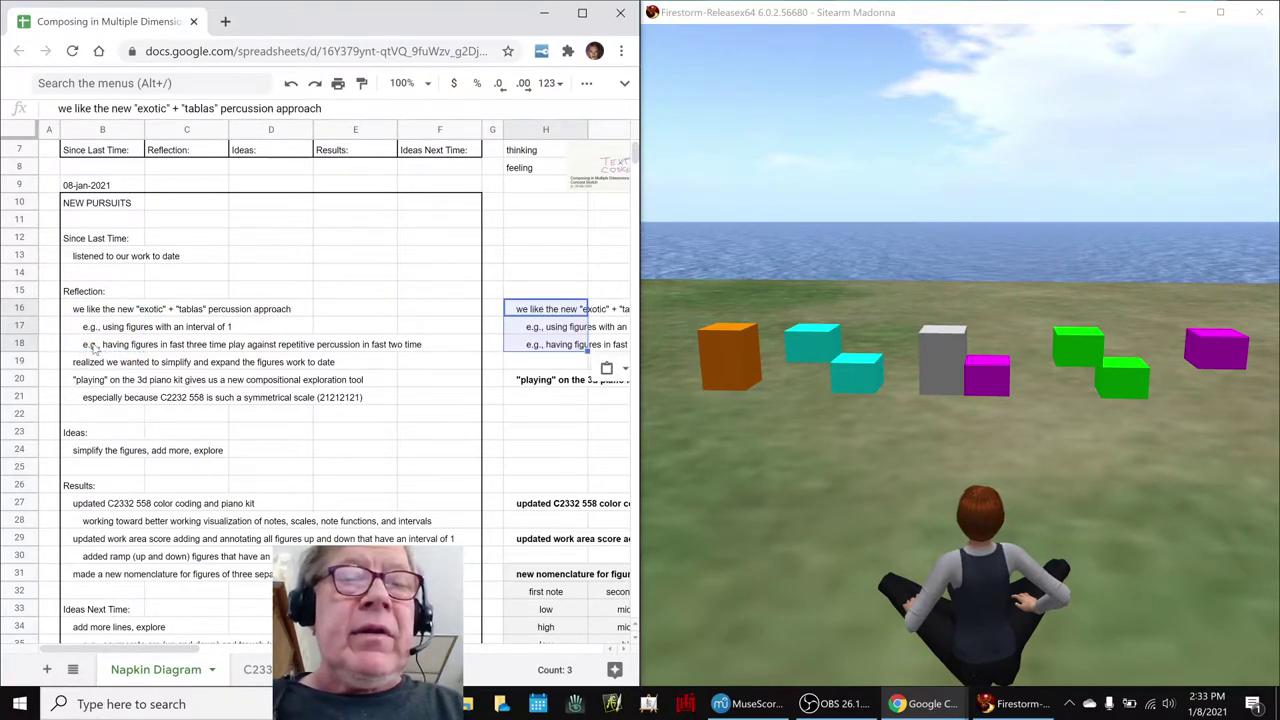
{"action": "key", "text": "ctrl+b"}
{"action": "type", "text": "1"}
{"action": "key", "text": "Escape"}
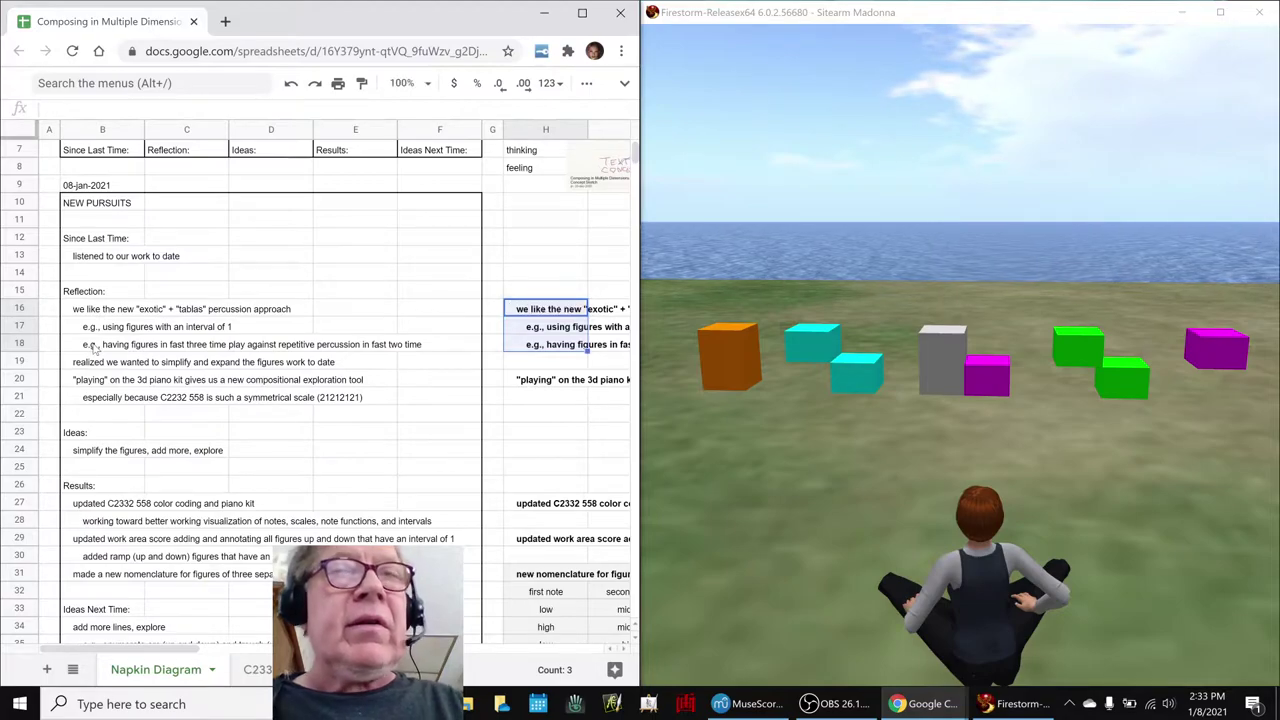
Return the cursor to cell B16 and go back to the MuseScore score.
{"action": "key", "text": "Right"}
{"action": "key", "text": "Left"}
{"action": "key", "text": "Left"}
{"action": "key", "text": "Left"}
{"action": "key", "text": "Left"}
{"action": "key", "text": "Left"}
{"action": "key", "text": "Left"}
{"action": "key", "text": "Left"}
{"action": "key", "text": "Left"}
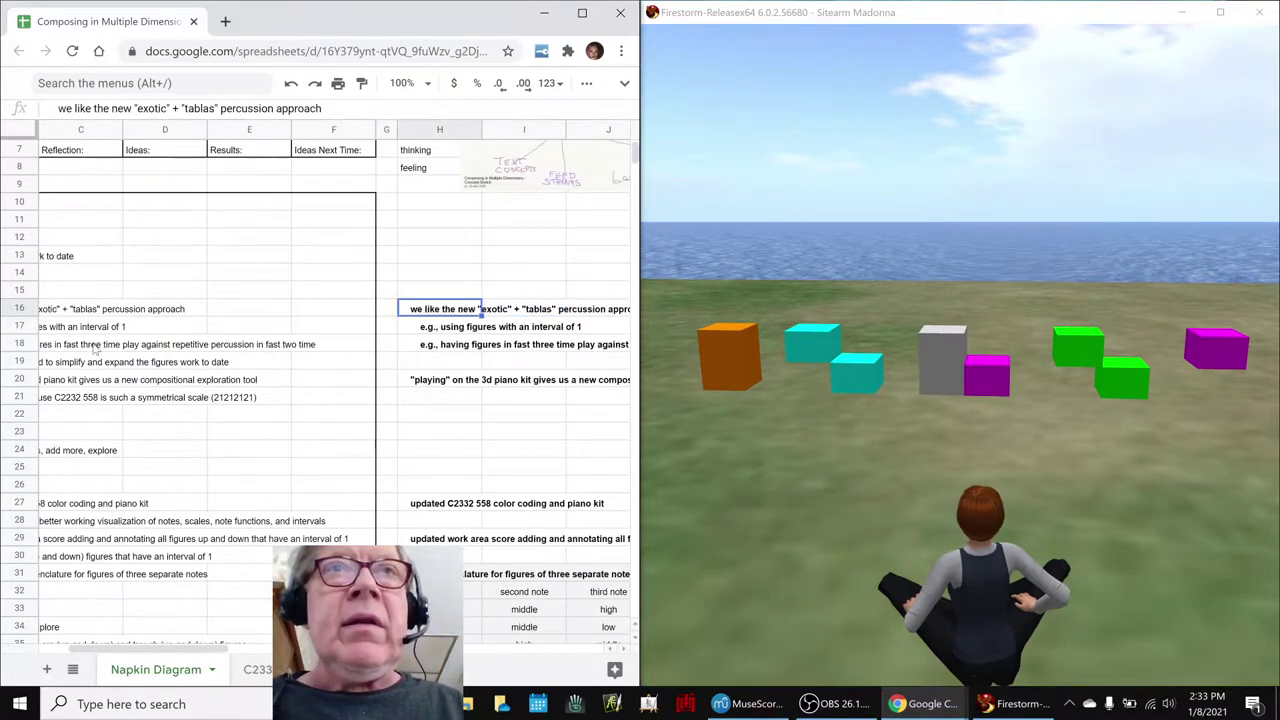
{"action": "key", "text": "Right"}
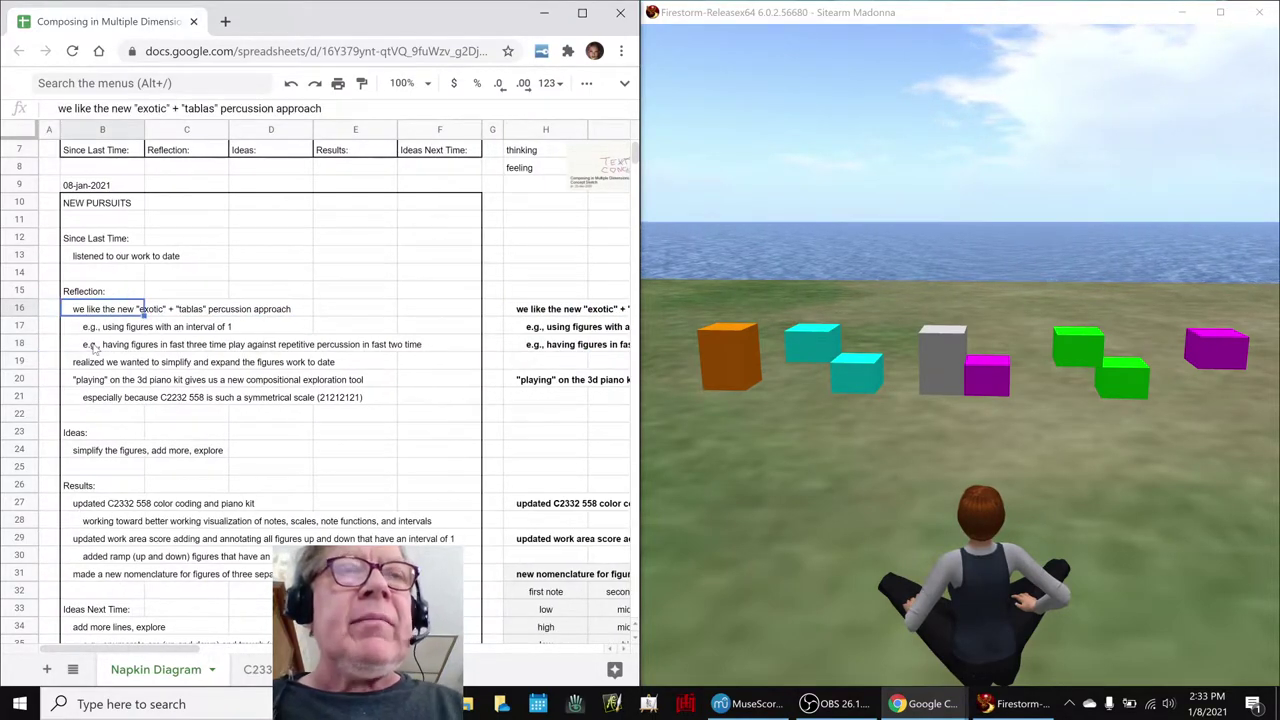
{"action": "key", "text": "alt+Tab"}
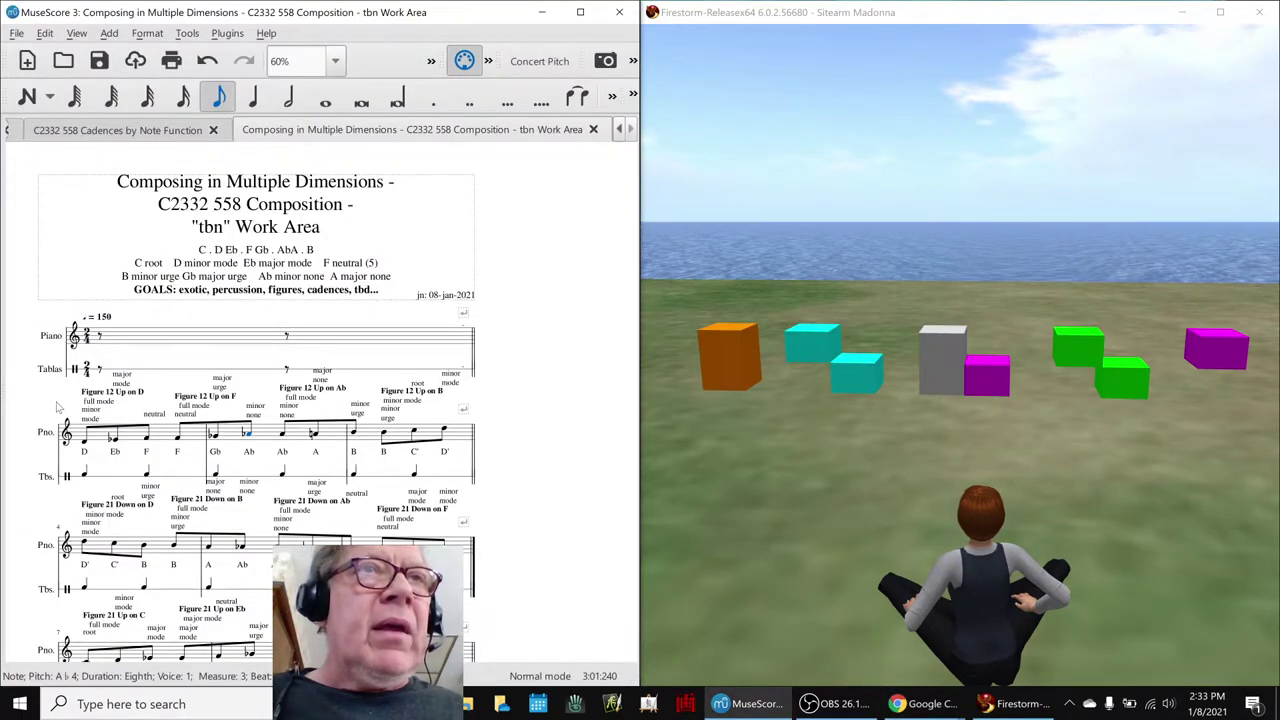
Scroll down through annotated Figures 21, 12, 13, 31 and 33, glancing at the spreadsheet in between.
{"action": "scroll", "coordinate": [65, 405], "scroll_direction": "down", "scroll_amount": 1}
{"action": "scroll", "coordinate": [84, 378], "scroll_direction": "down", "scroll_amount": 2}
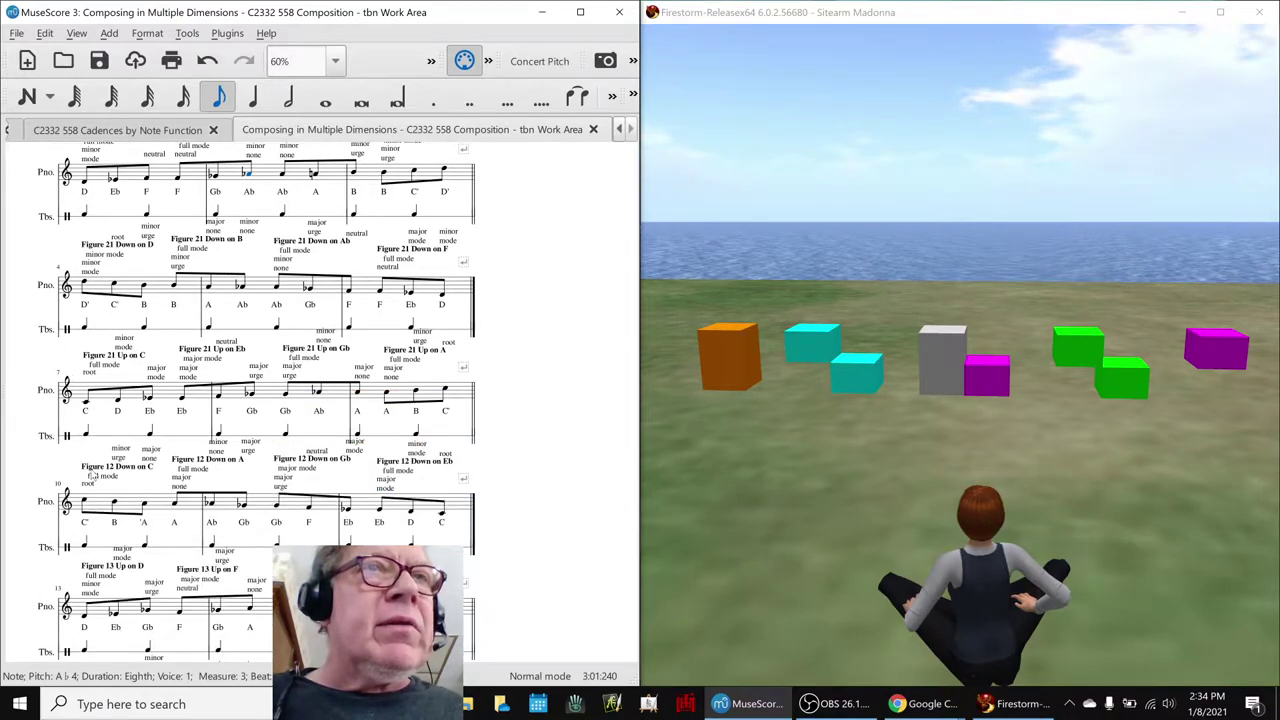
{"action": "scroll", "coordinate": [100, 472], "scroll_direction": "down", "scroll_amount": 2}
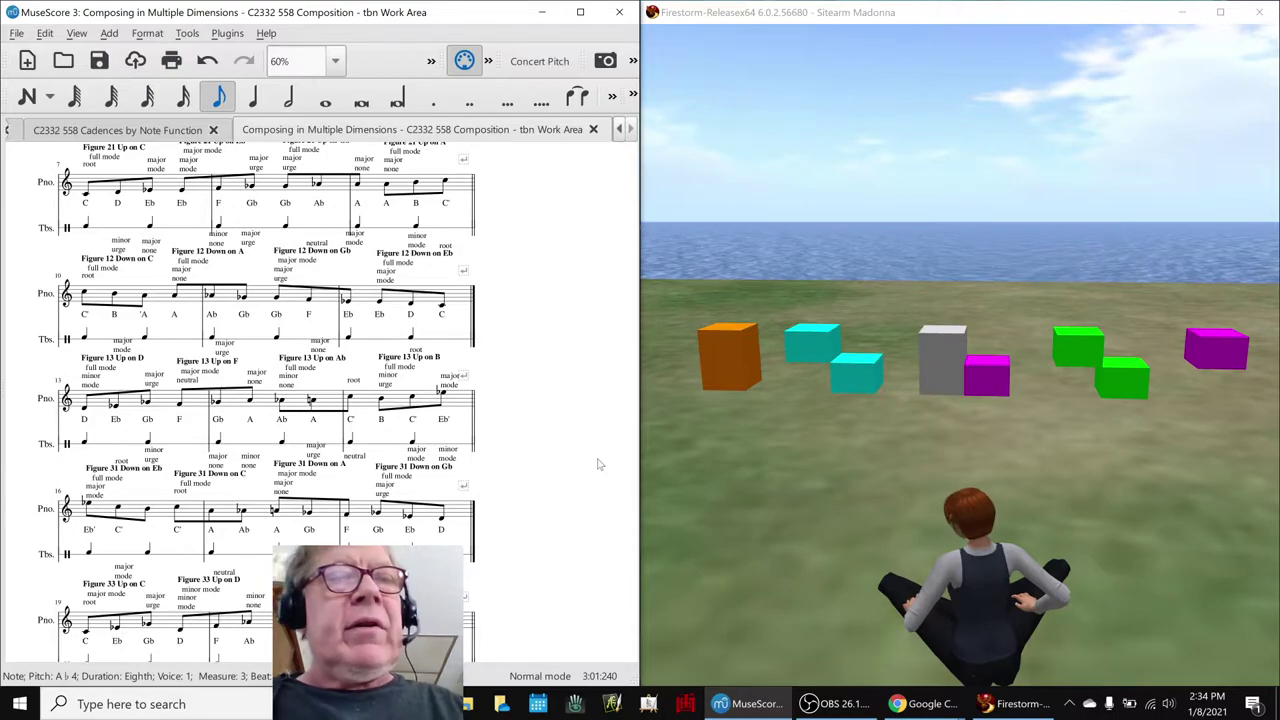
{"action": "key", "text": "alt+Tab"}
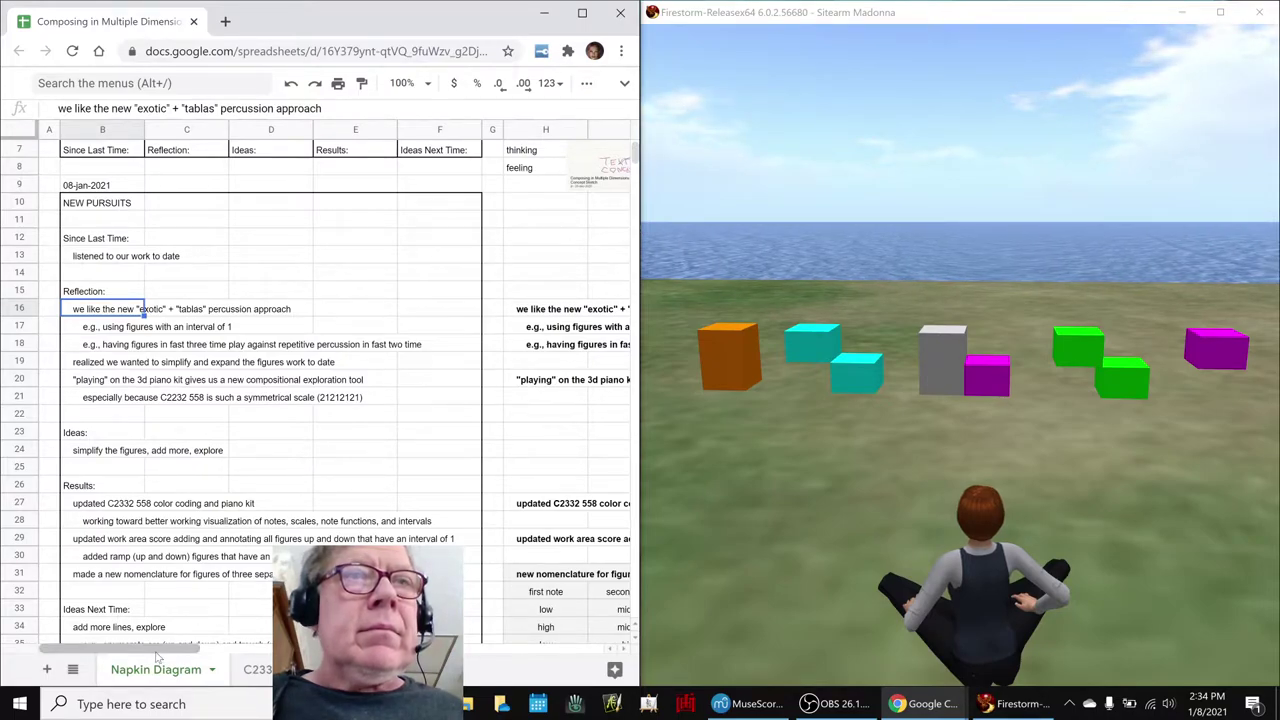
{"action": "mouse_move", "coordinate": [160, 655]}
{"action": "left_mouse_down"}
{"action": "mouse_move", "coordinate": [218, 661]}
{"action": "mouse_move", "coordinate": [183, 661]}
{"action": "left_mouse_up"}
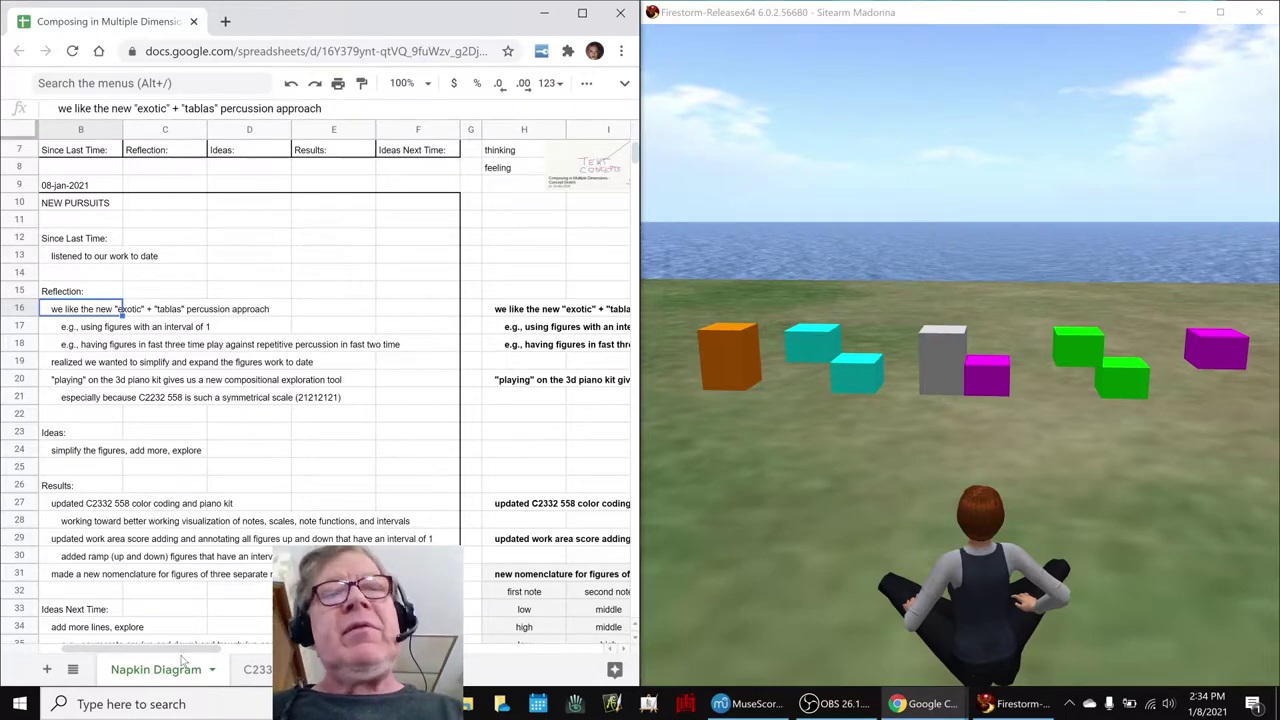
{"action": "key", "text": "alt+Tab"}
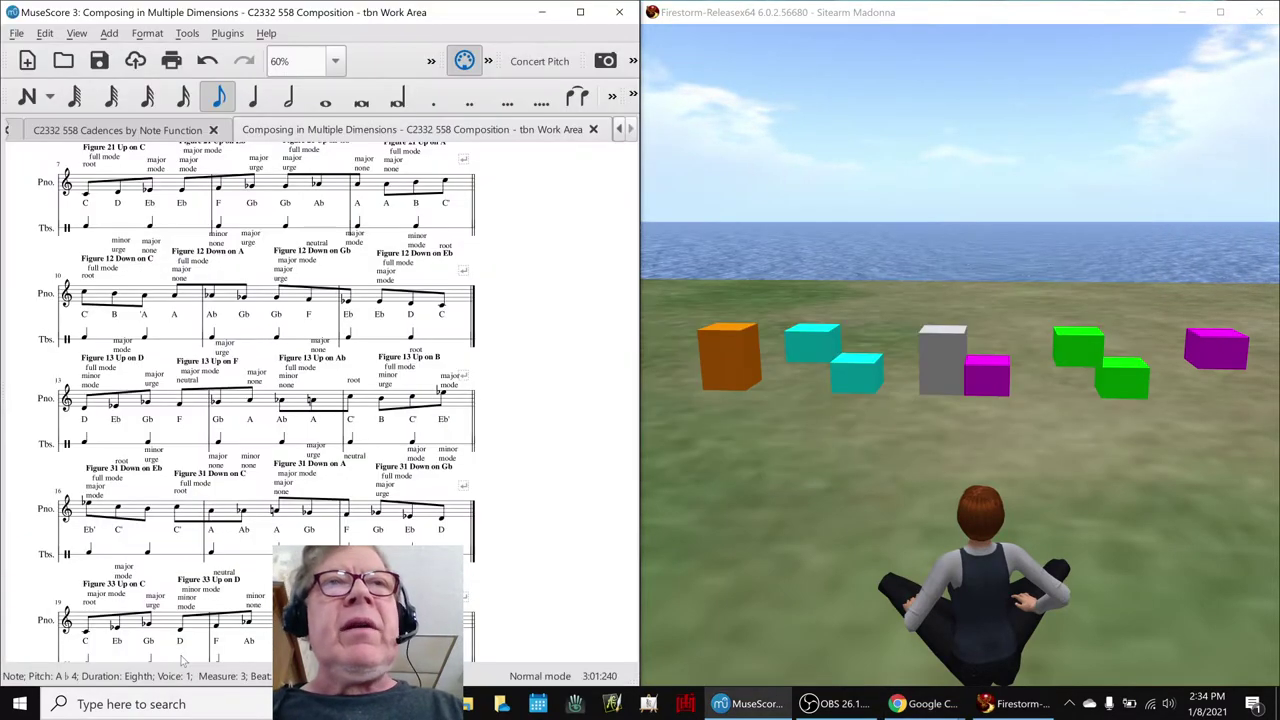
Scroll to the top of the score and briefly start and stop playback.
{"action": "scroll", "coordinate": [190, 650], "scroll_direction": "up", "scroll_amount": 1}
{"action": "scroll", "coordinate": [157, 538], "scroll_direction": "up", "scroll_amount": 4}
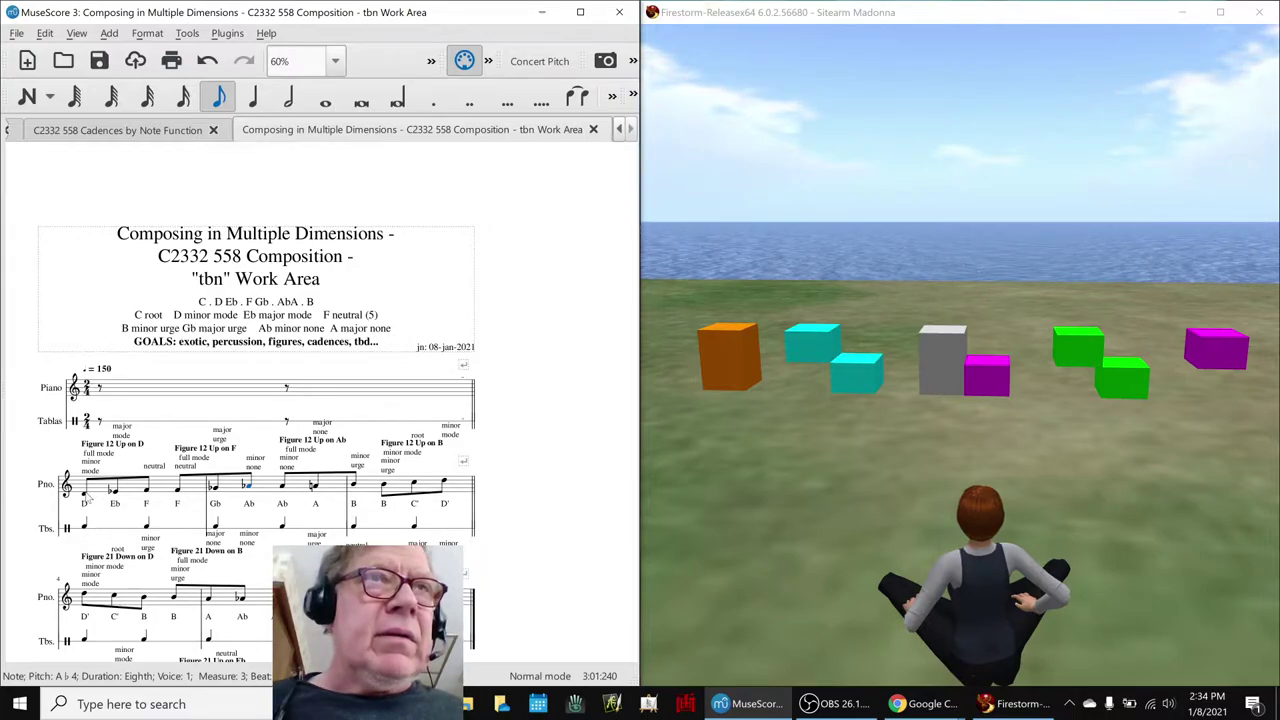
{"action": "left_click", "coordinate": [55, 515]}
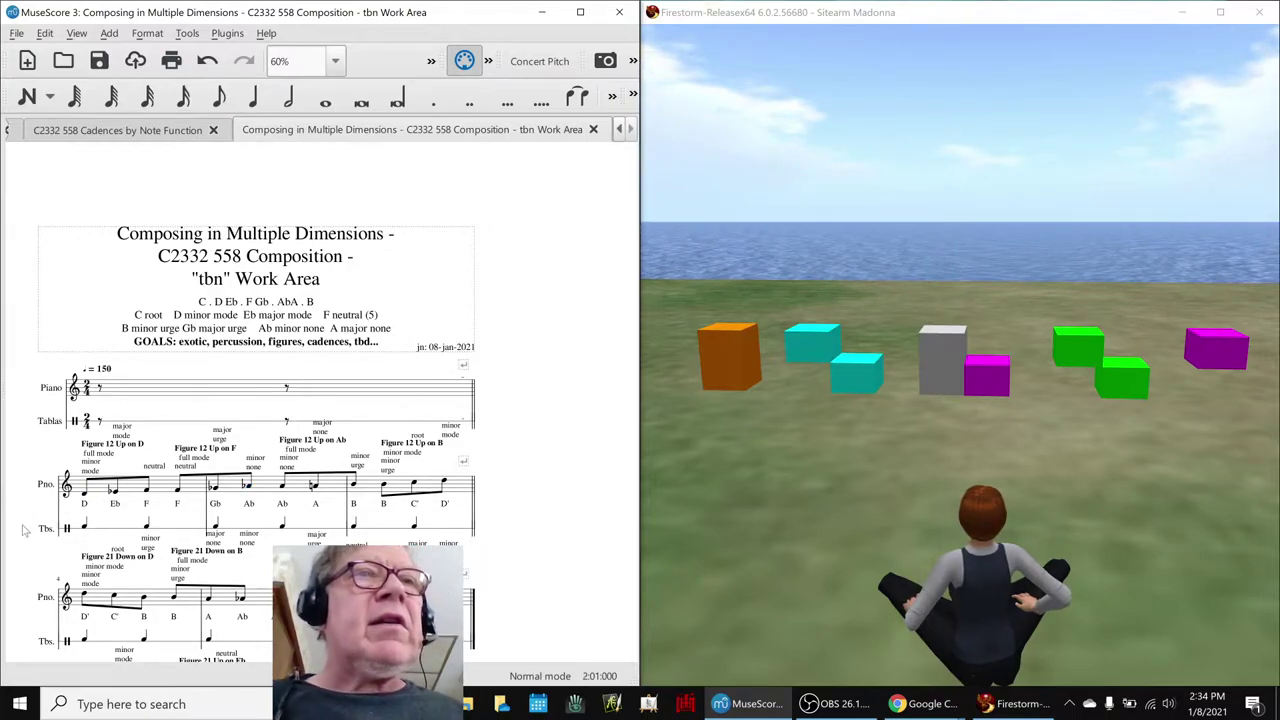
{"action": "key", "text": "space"}
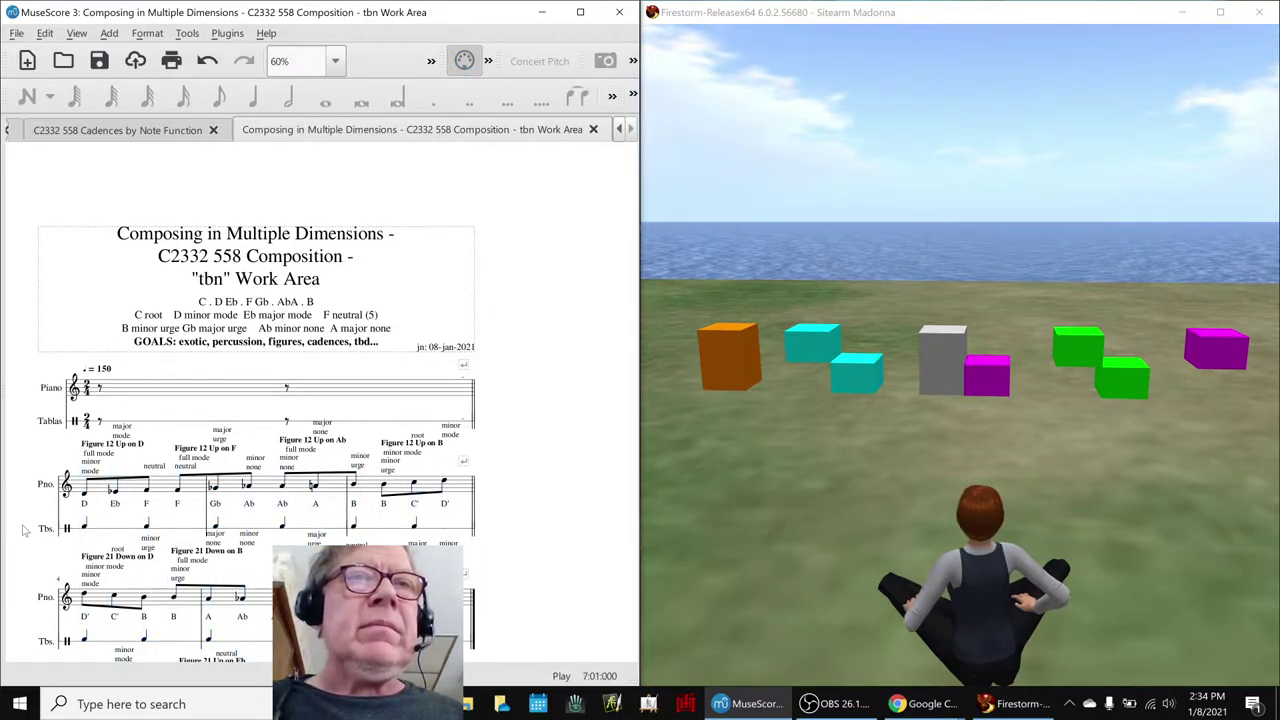
{"action": "key", "text": "space"}
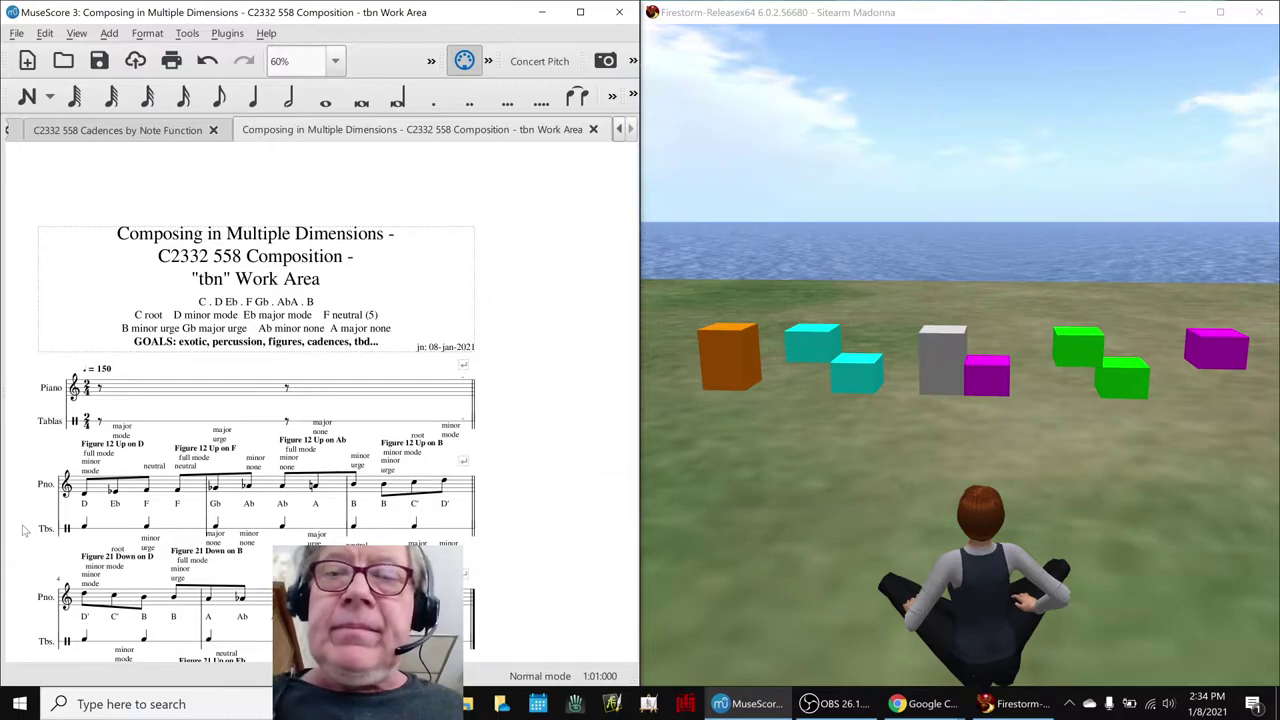
Select the first Piano measure and play the score from the beginning.
{"action": "scroll", "coordinate": [24, 531], "scroll_direction": "down", "scroll_amount": 1}
{"action": "key", "text": "ctrl+Home"}
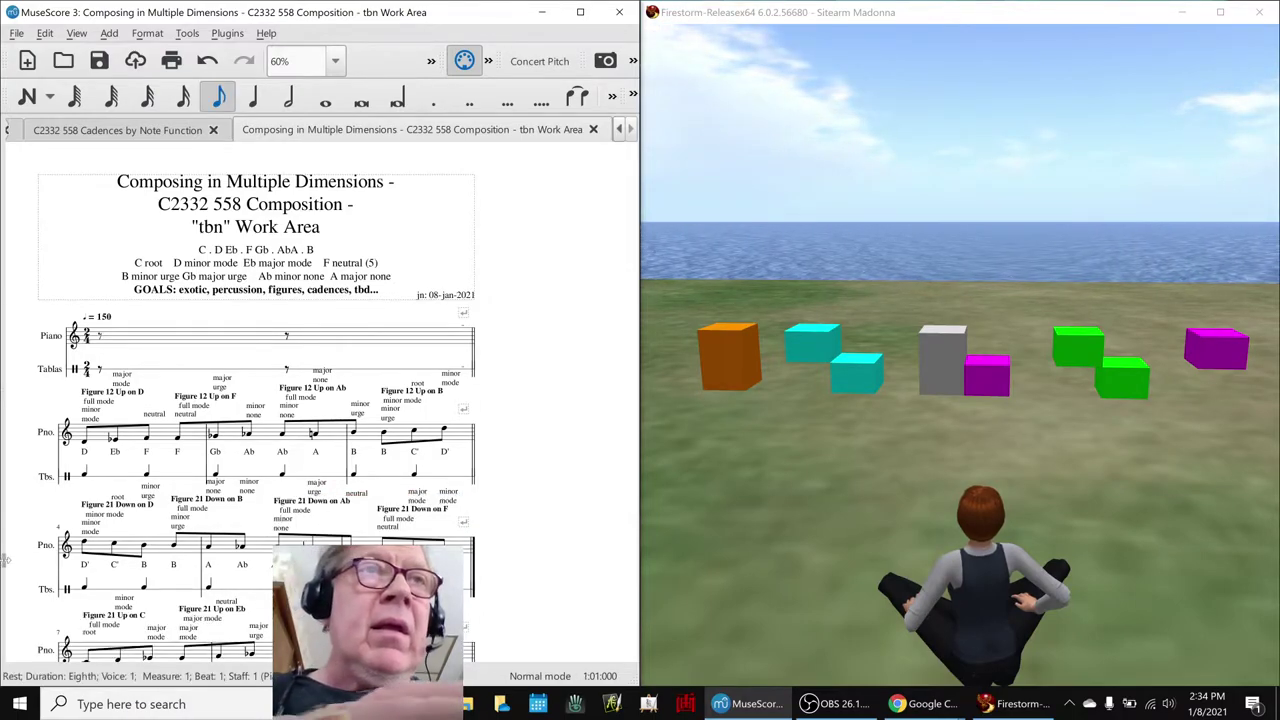
{"action": "left_click", "coordinate": [18, 520]}
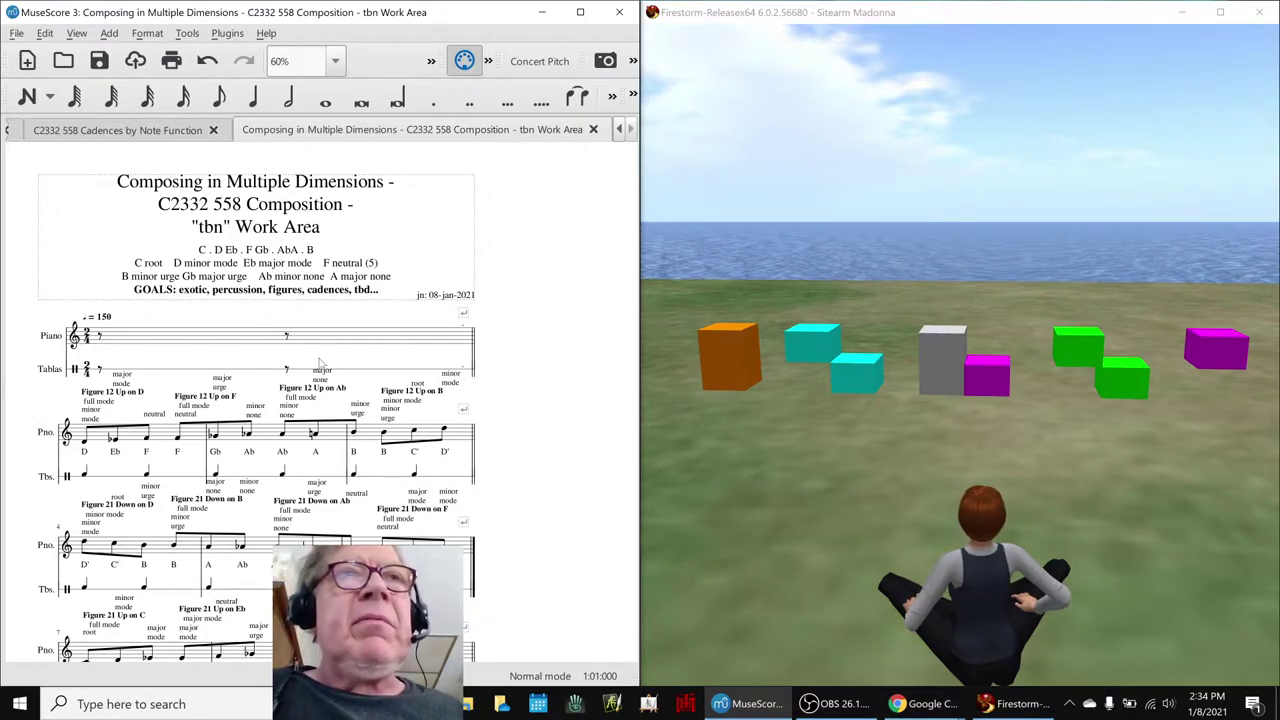
{"action": "left_click", "coordinate": [238, 346]}
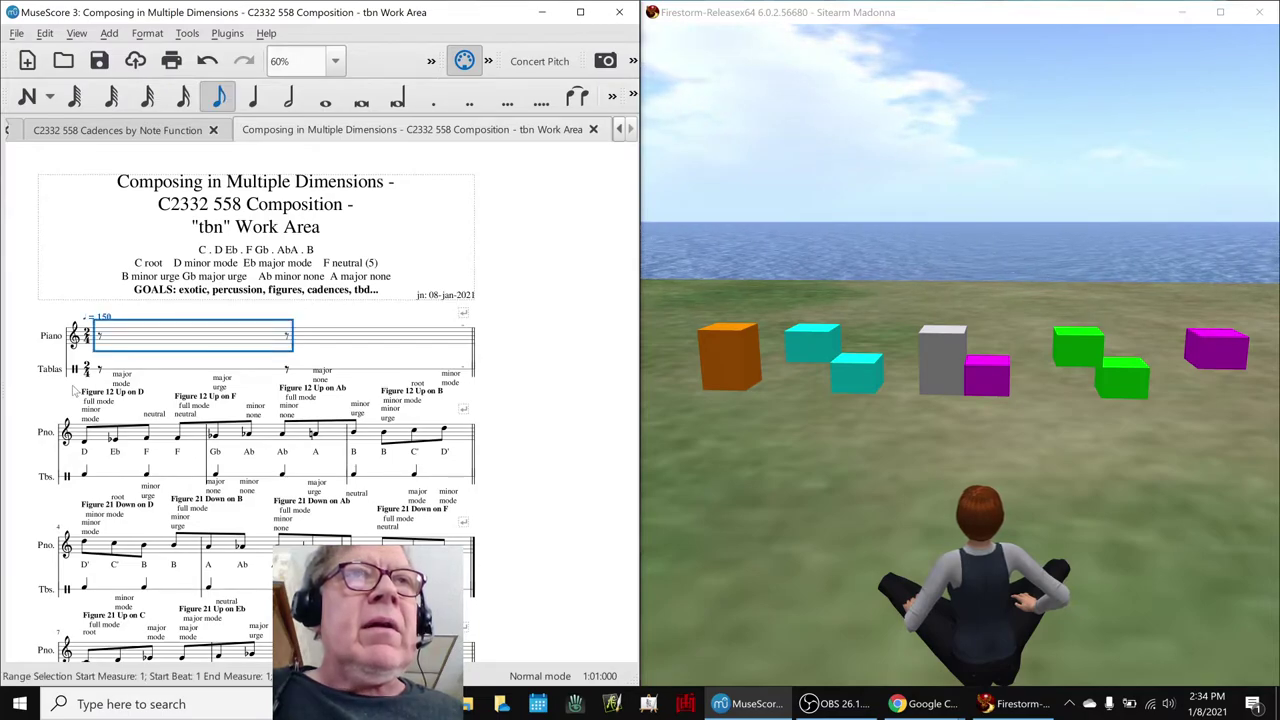
{"action": "left_click", "coordinate": [20, 399]}
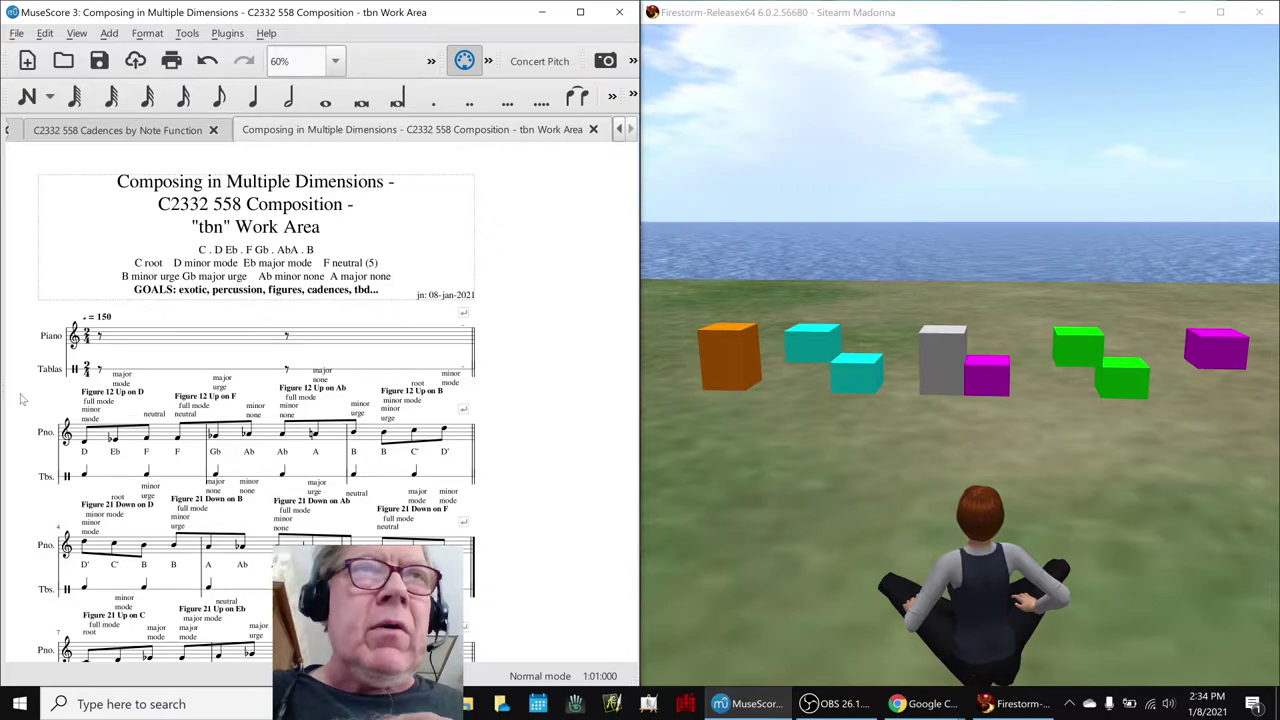
{"action": "key", "text": "space"}
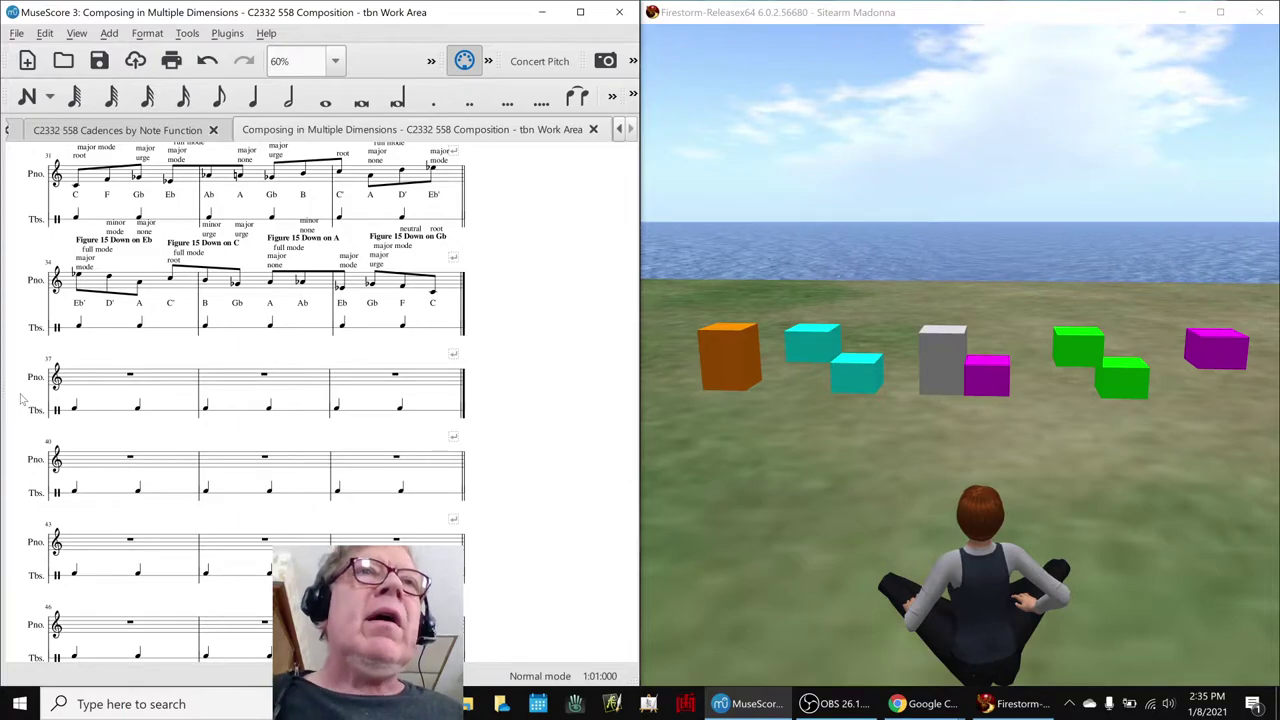
{"action": "scroll", "coordinate": [224, 404], "scroll_direction": "up", "scroll_amount": 3}
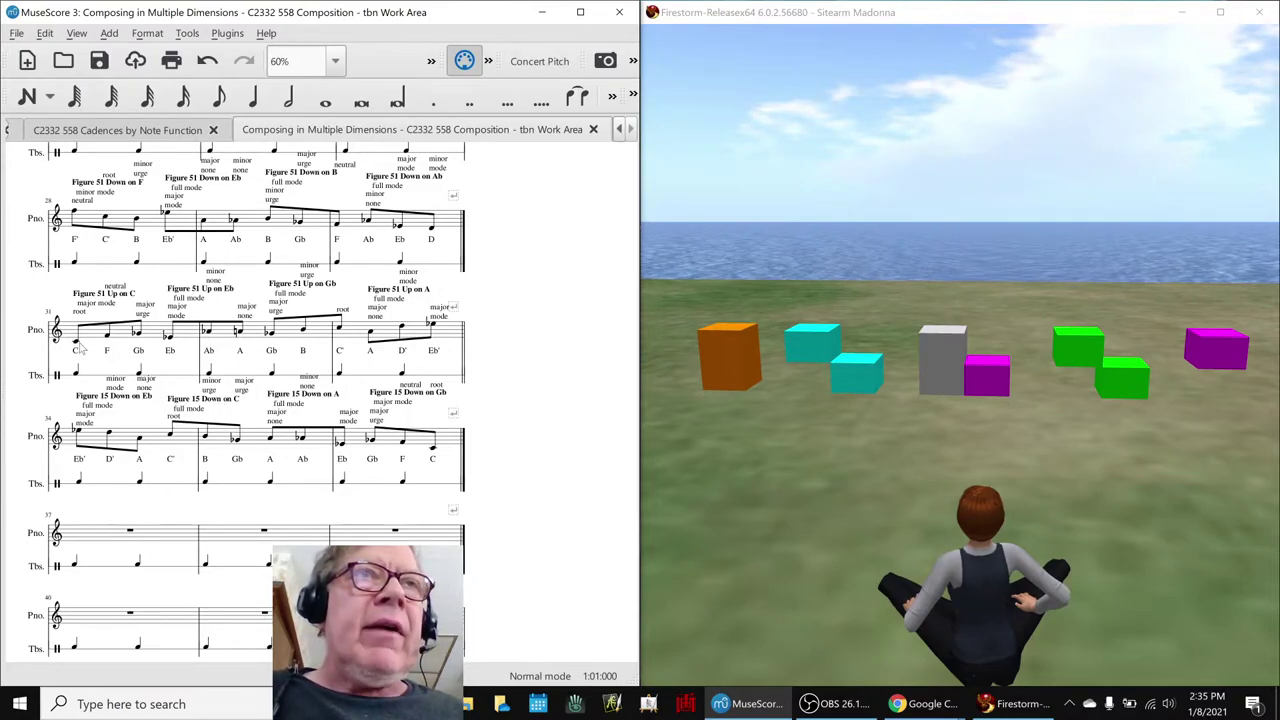
{"action": "key", "text": "Right"}
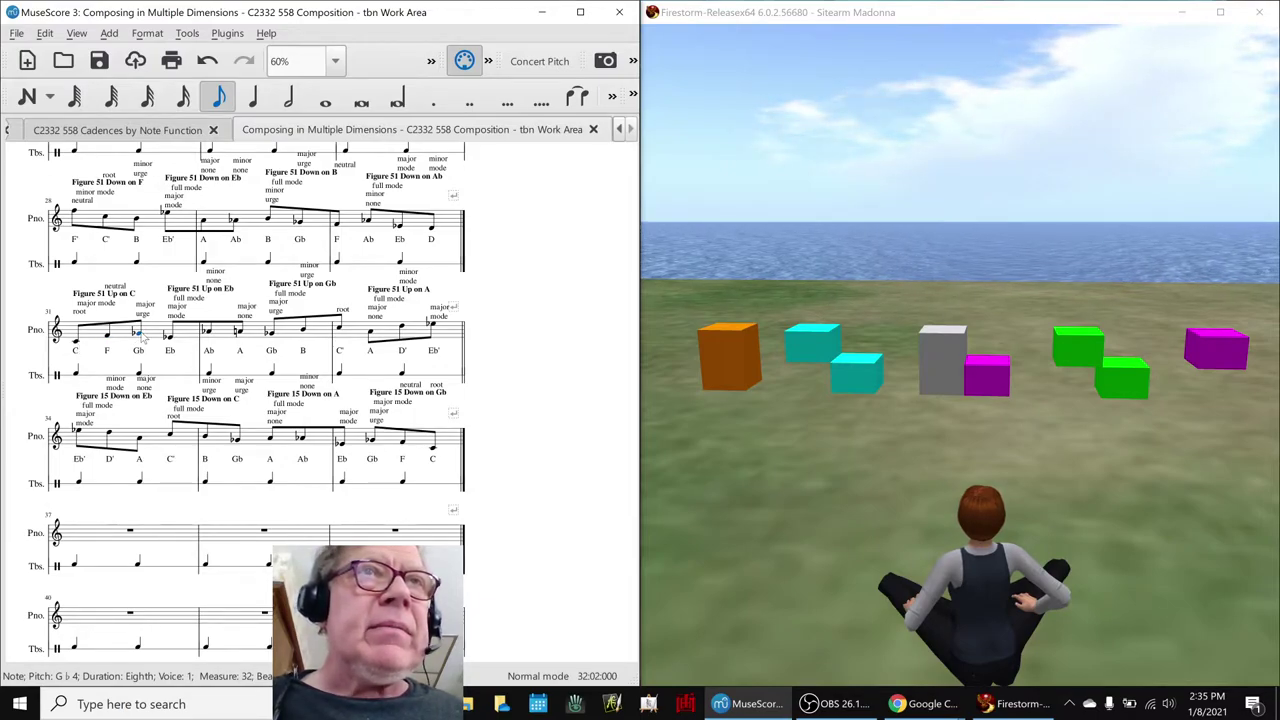
{"action": "key", "text": "Left"}
{"action": "key", "text": "Left"}
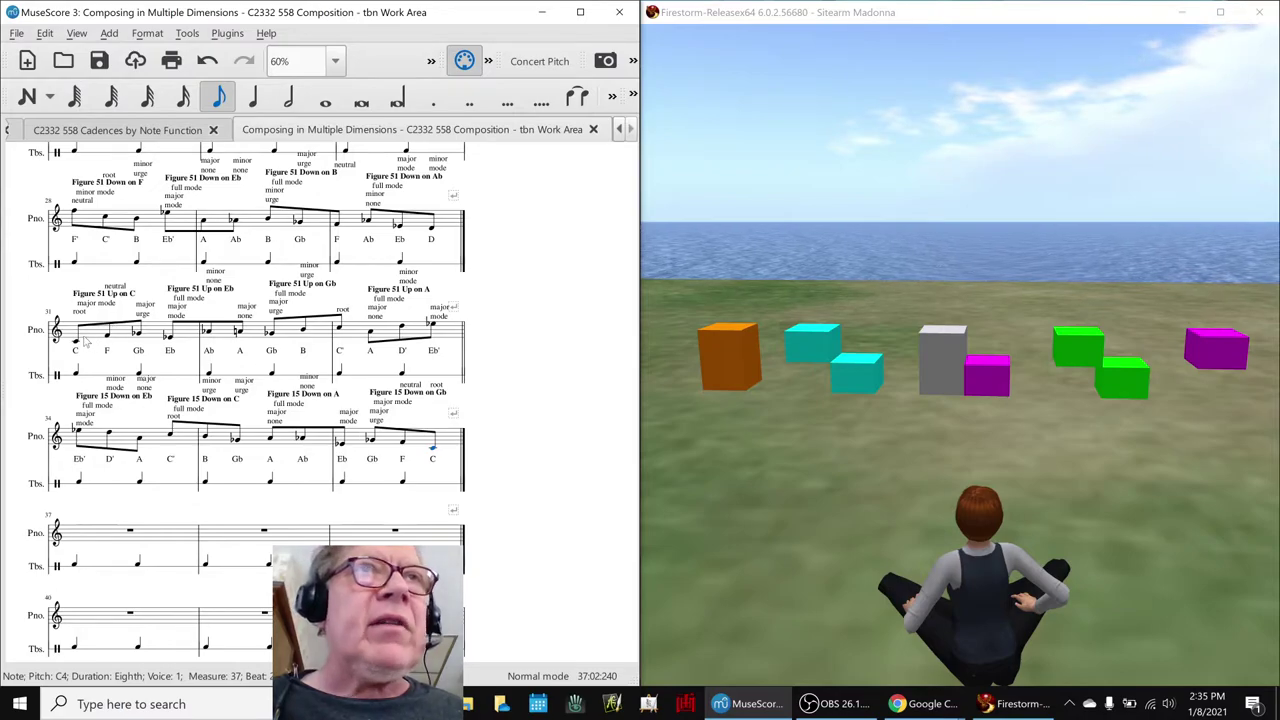
{"action": "key", "text": "Right"}
{"action": "key", "text": "Right"}
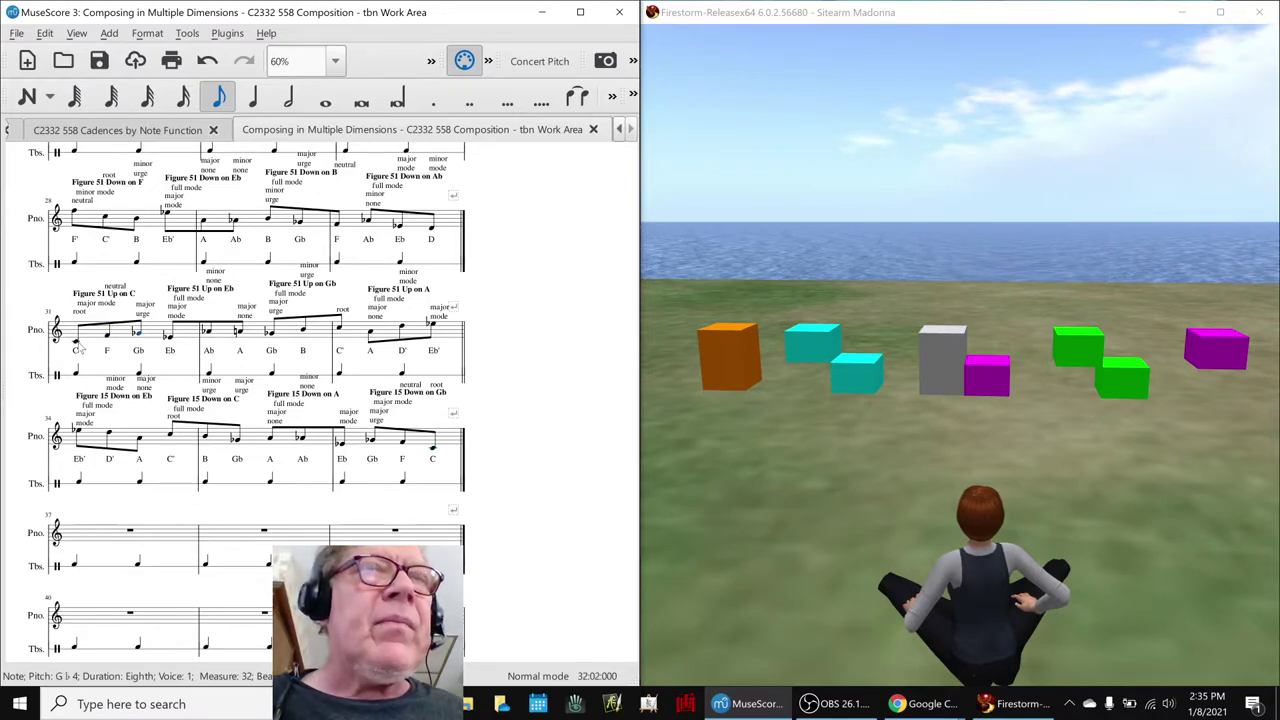
{"action": "scroll", "coordinate": [90, 346], "scroll_direction": "up", "scroll_amount": 5}
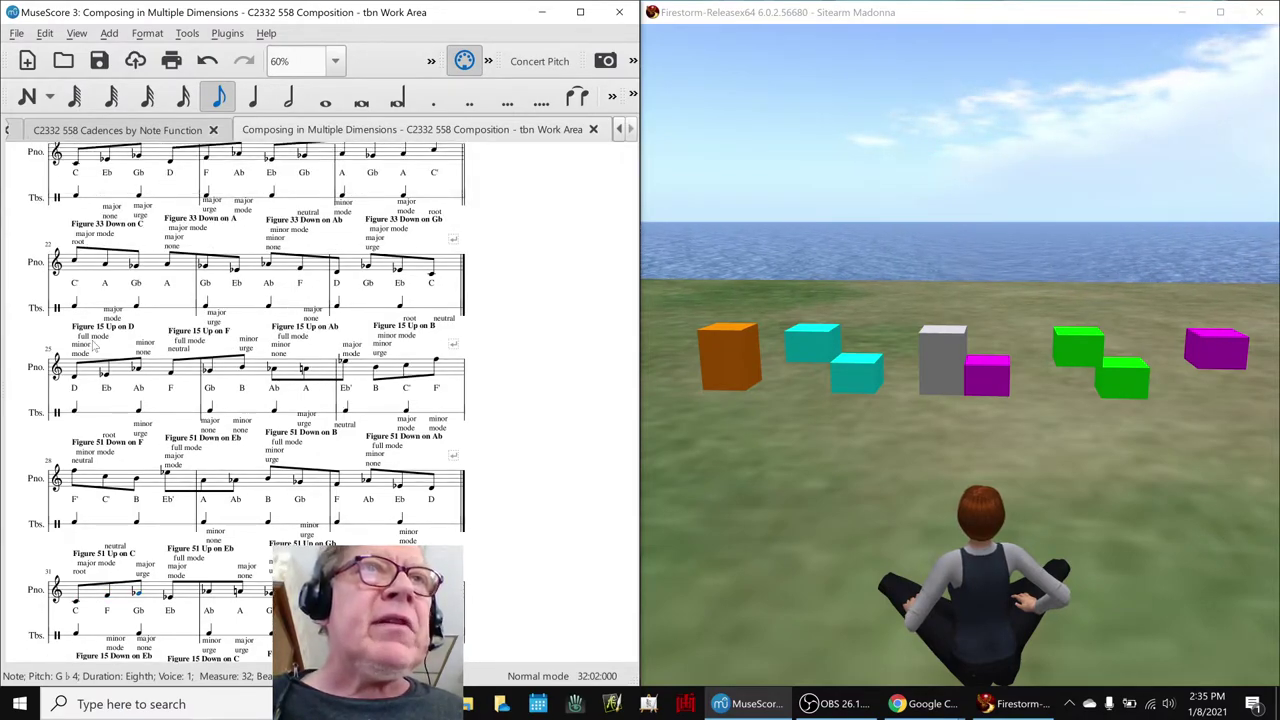
{"action": "scroll", "coordinate": [95, 316], "scroll_direction": "up", "scroll_amount": 2}
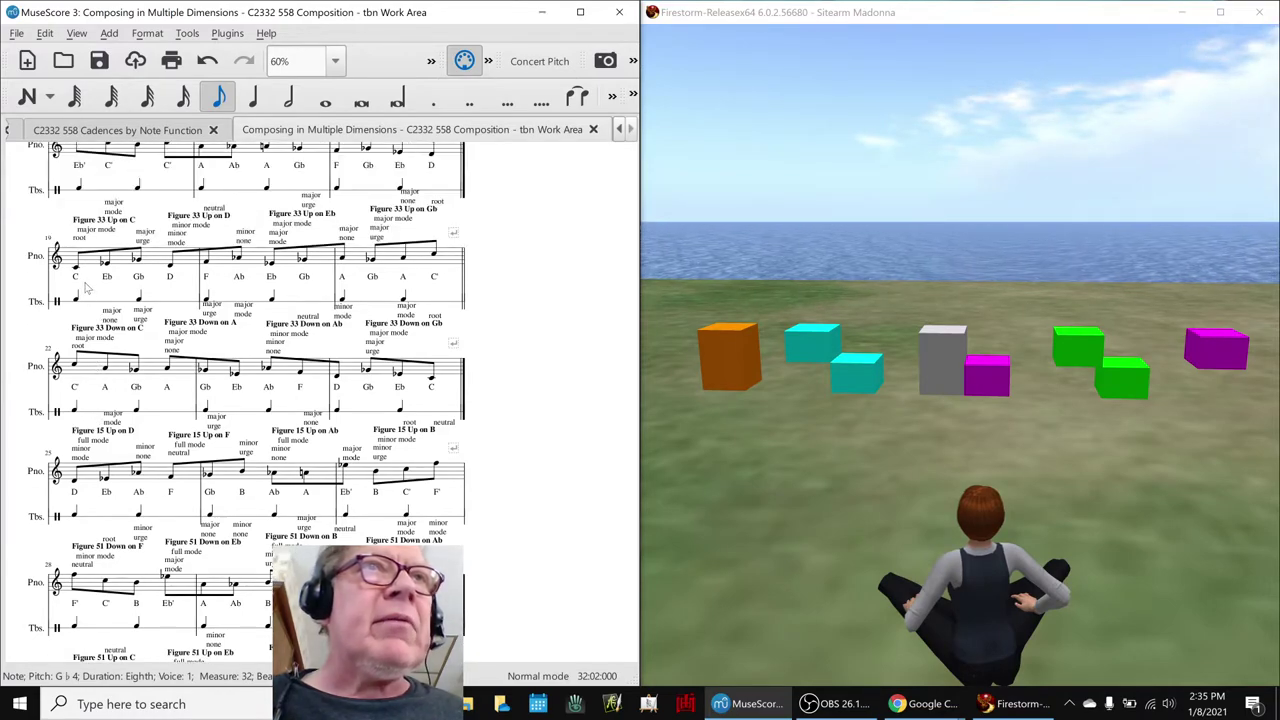
{"action": "left_click", "coordinate": [77, 267]}
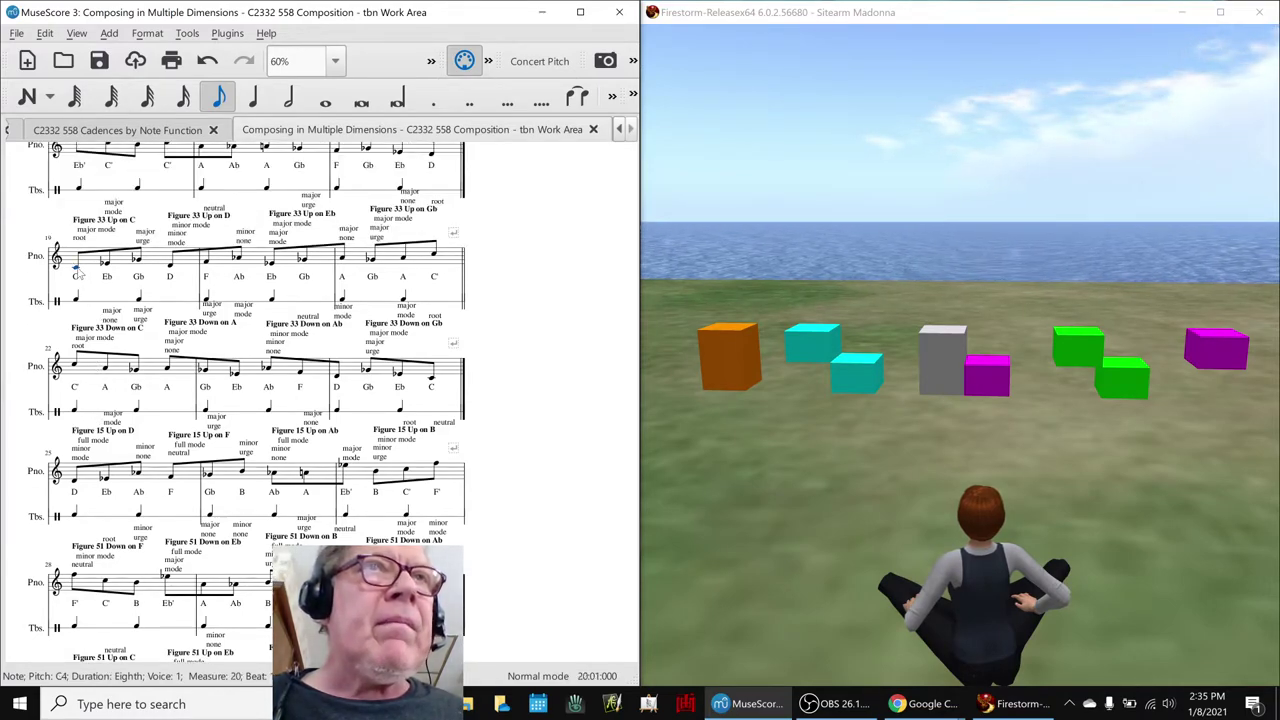
{"action": "key", "text": "Right"}
{"action": "key", "text": "Right"}
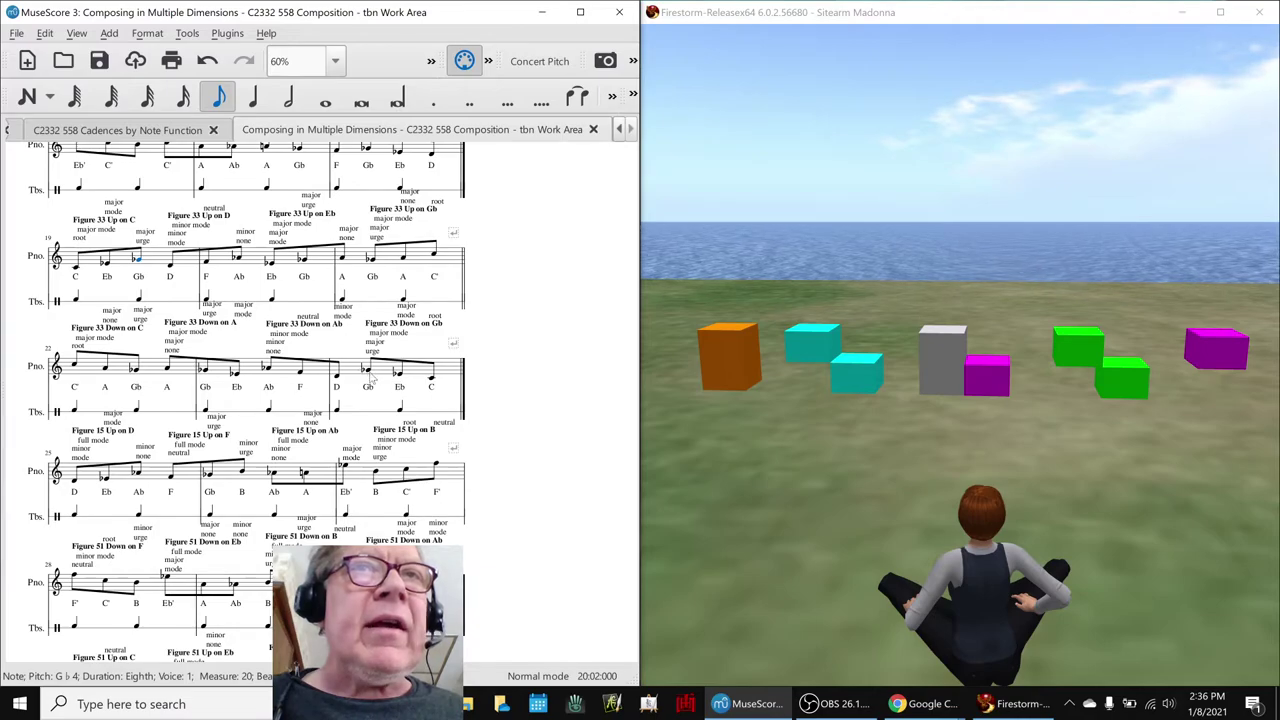
{"action": "key", "text": "Right"}
{"action": "key", "text": "Right"}
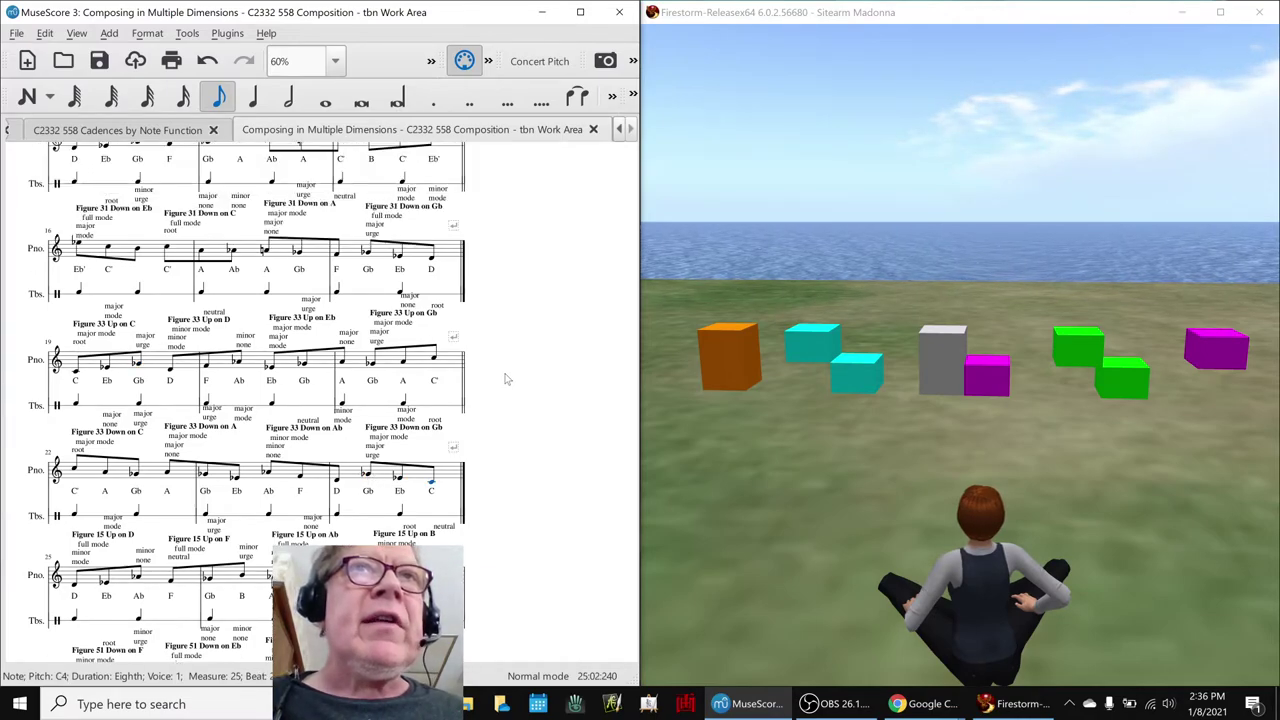
{"action": "scroll", "coordinate": [506, 378], "scroll_direction": "up", "scroll_amount": 4}
{"action": "scroll", "coordinate": [506, 378], "scroll_direction": "up", "scroll_amount": 1}
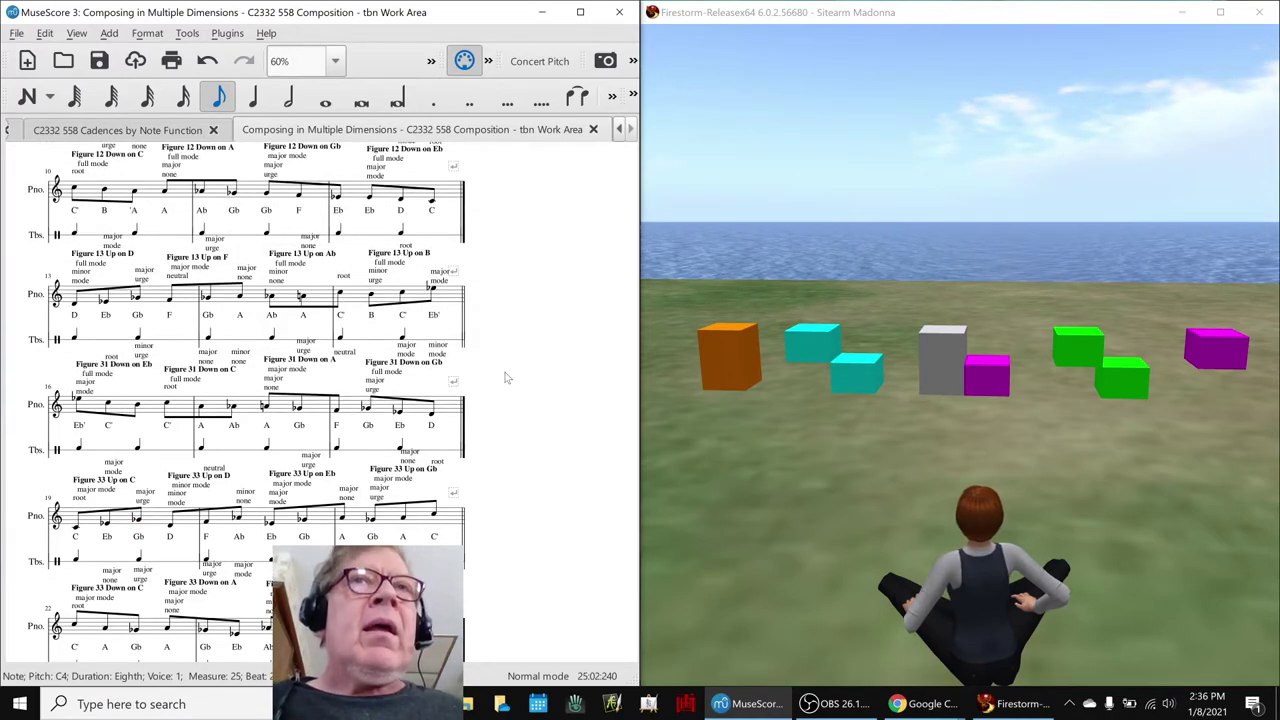
{"action": "scroll", "coordinate": [506, 378], "scroll_direction": "up", "scroll_amount": 6}
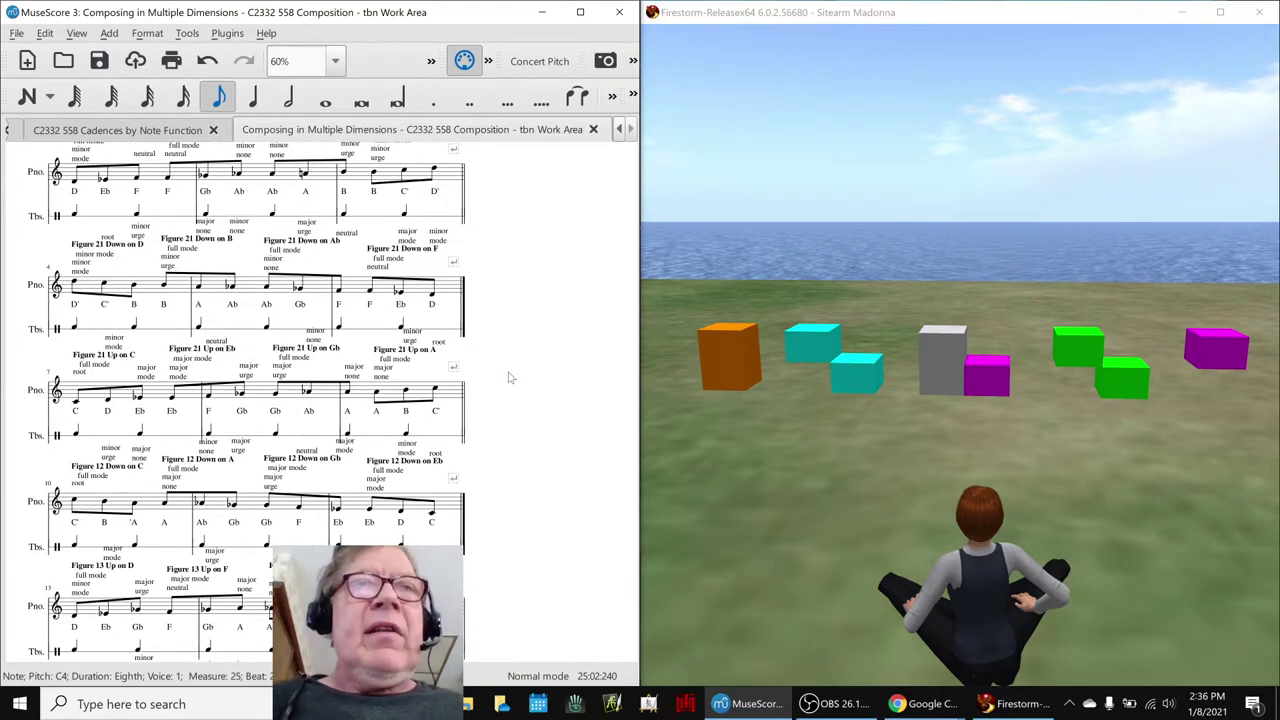
{"action": "scroll", "coordinate": [509, 378], "scroll_direction": "up", "scroll_amount": 7}
{"action": "scroll", "coordinate": [509, 378], "scroll_direction": "down", "scroll_amount": 4}
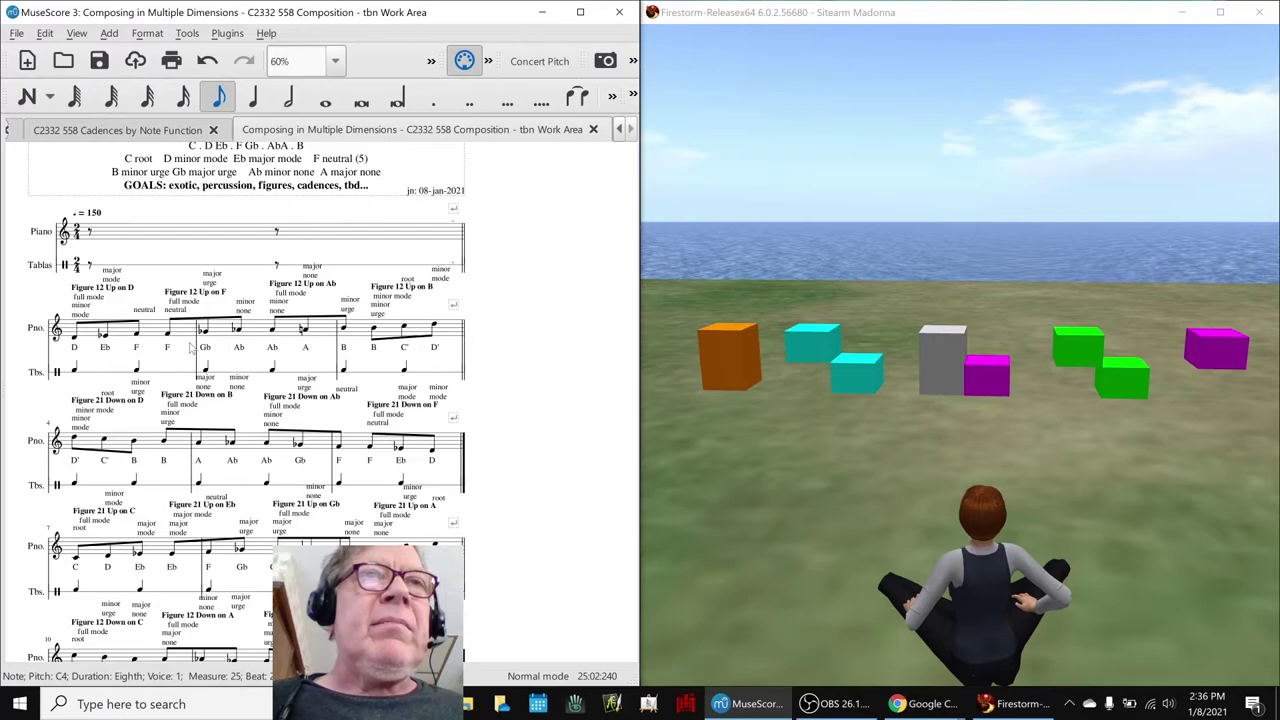
{"action": "left_click", "coordinate": [79, 343]}
{"action": "left_click", "coordinate": [103, 342]}
{"action": "key", "text": "Right"}
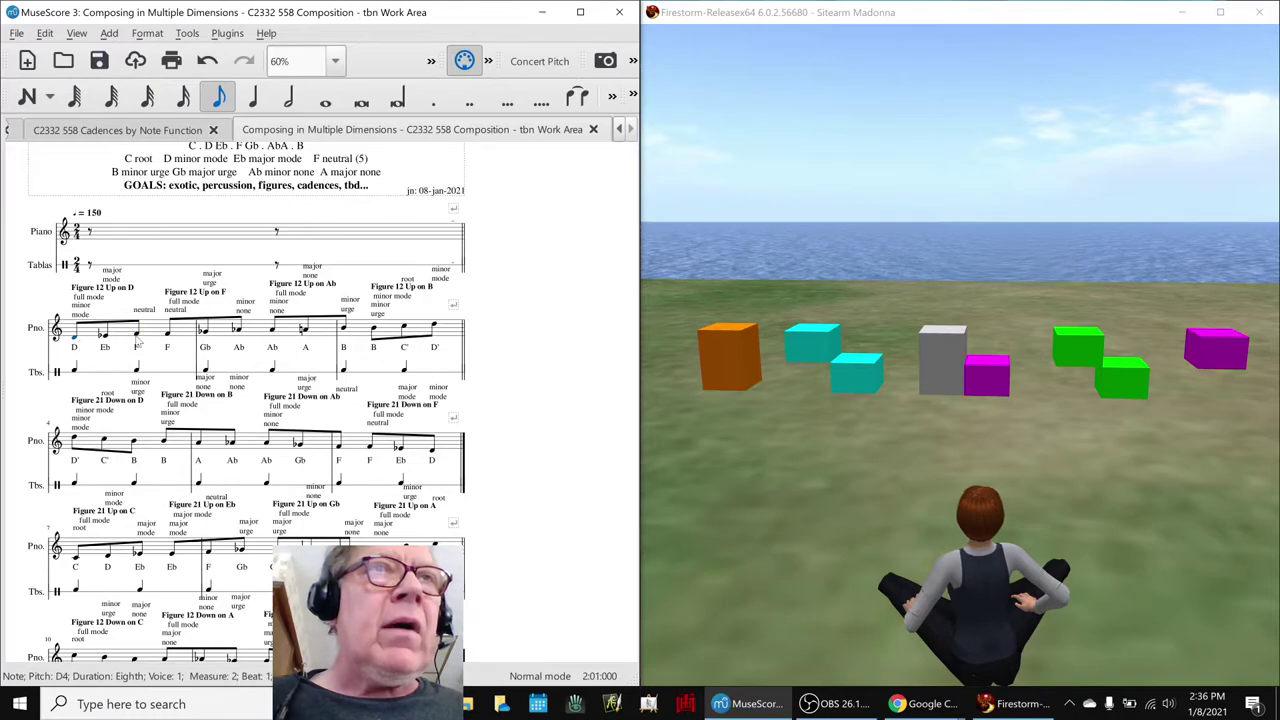
{"action": "left_click", "coordinate": [108, 337]}
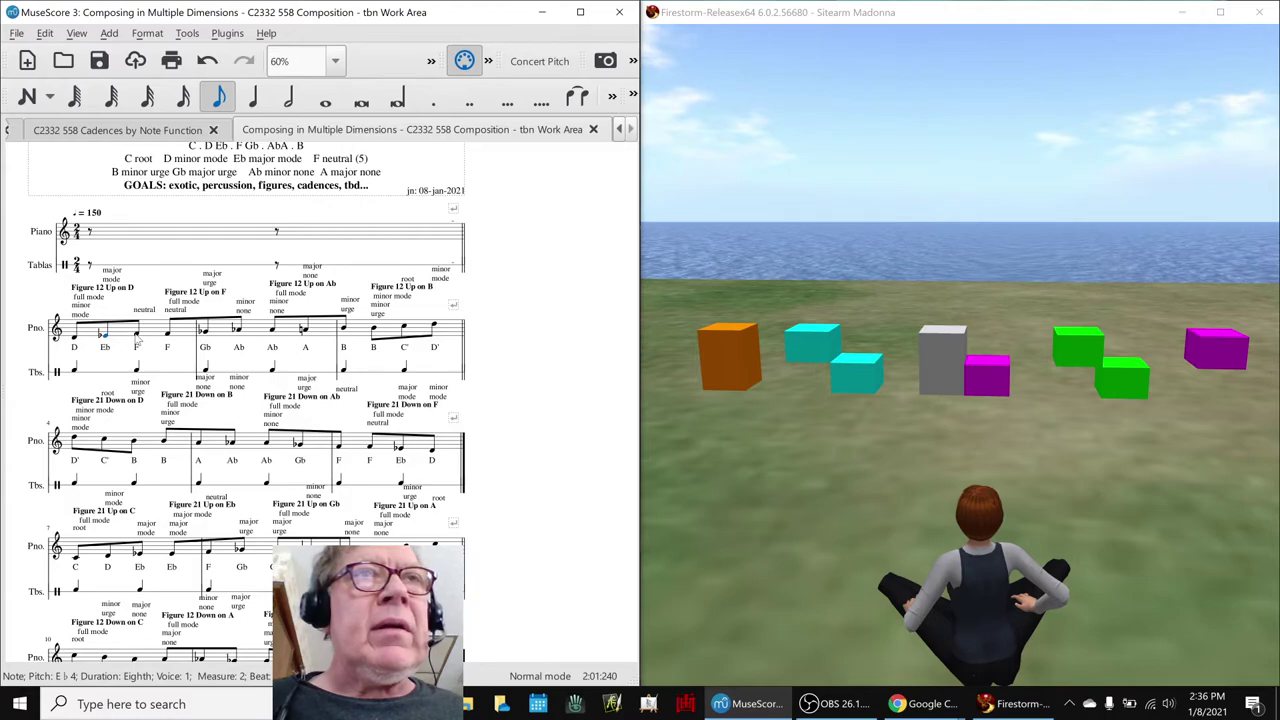
{"action": "key", "text": "Left"}
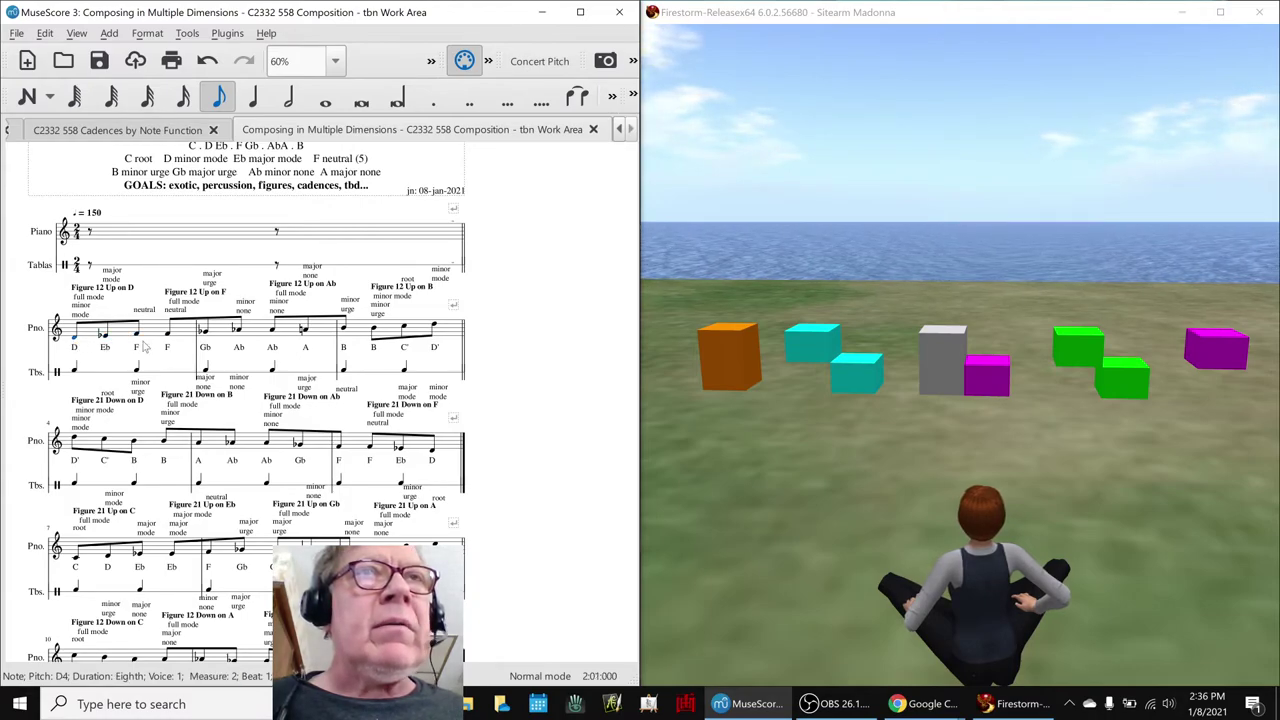
{"action": "left_click", "coordinate": [205, 331]}
{"action": "left_click", "coordinate": [239, 332]}
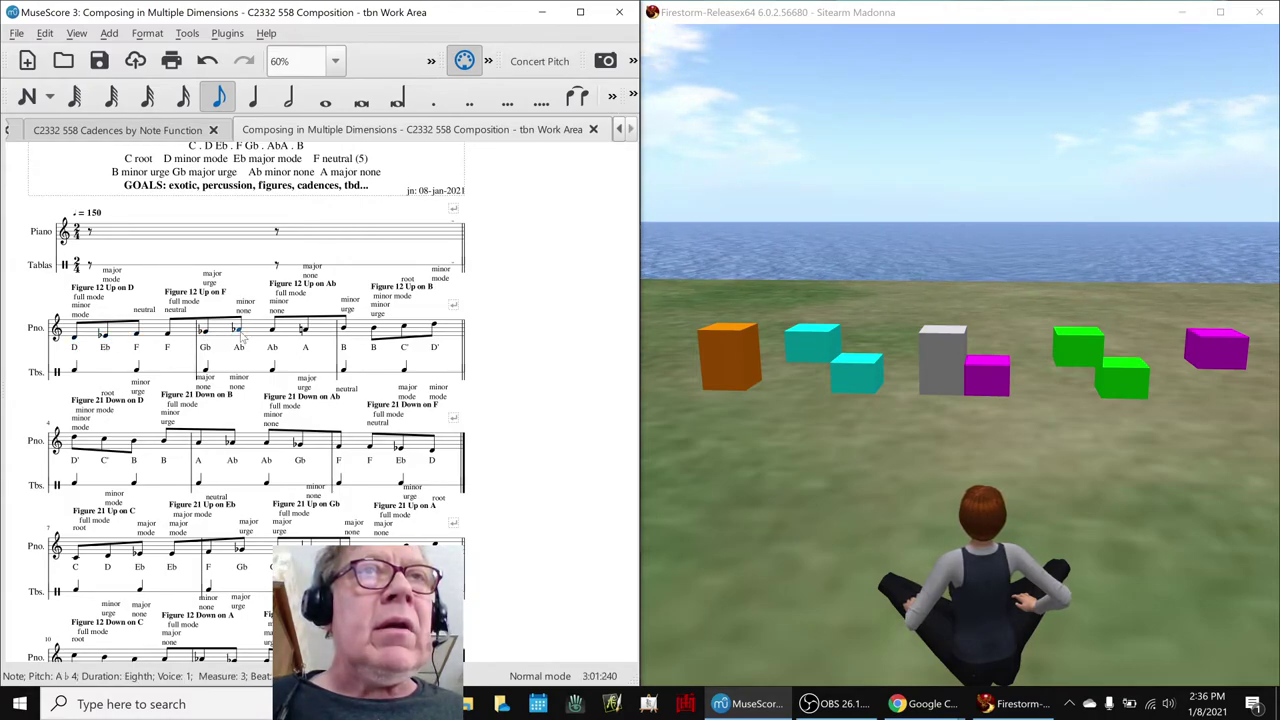
{"action": "left_click", "coordinate": [169, 333]}
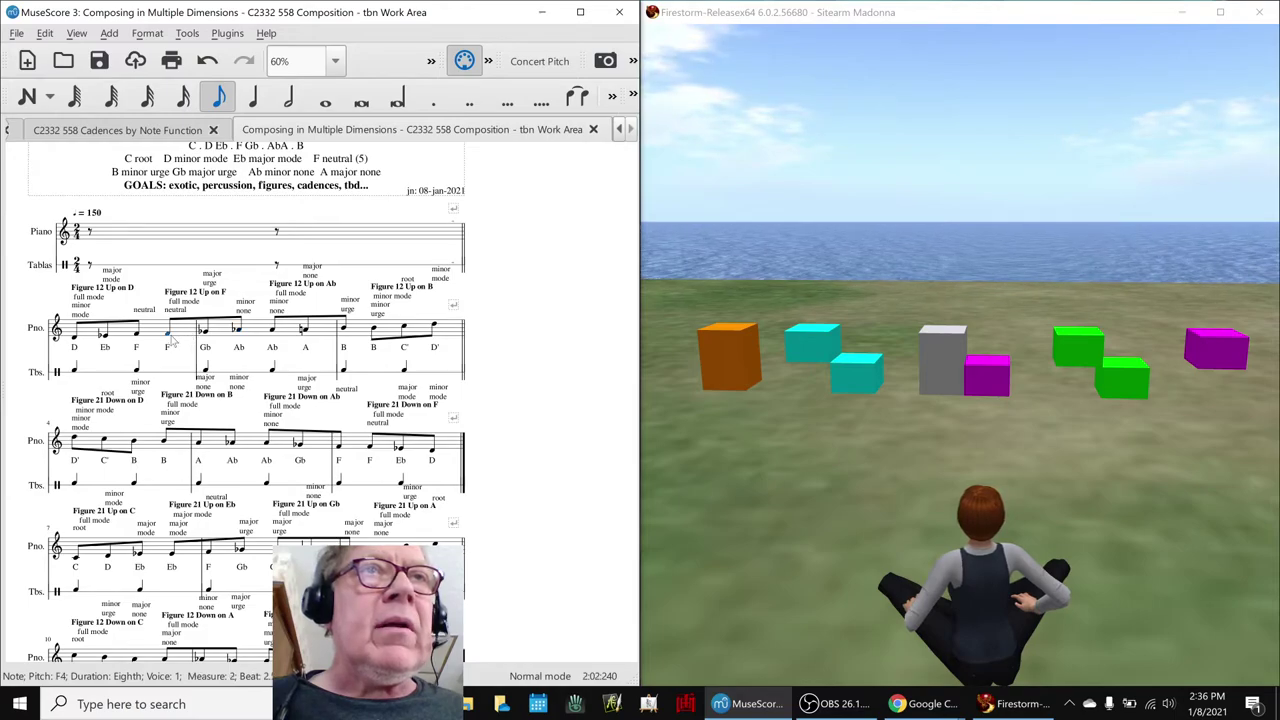
{"action": "left_click", "coordinate": [30, 357]}
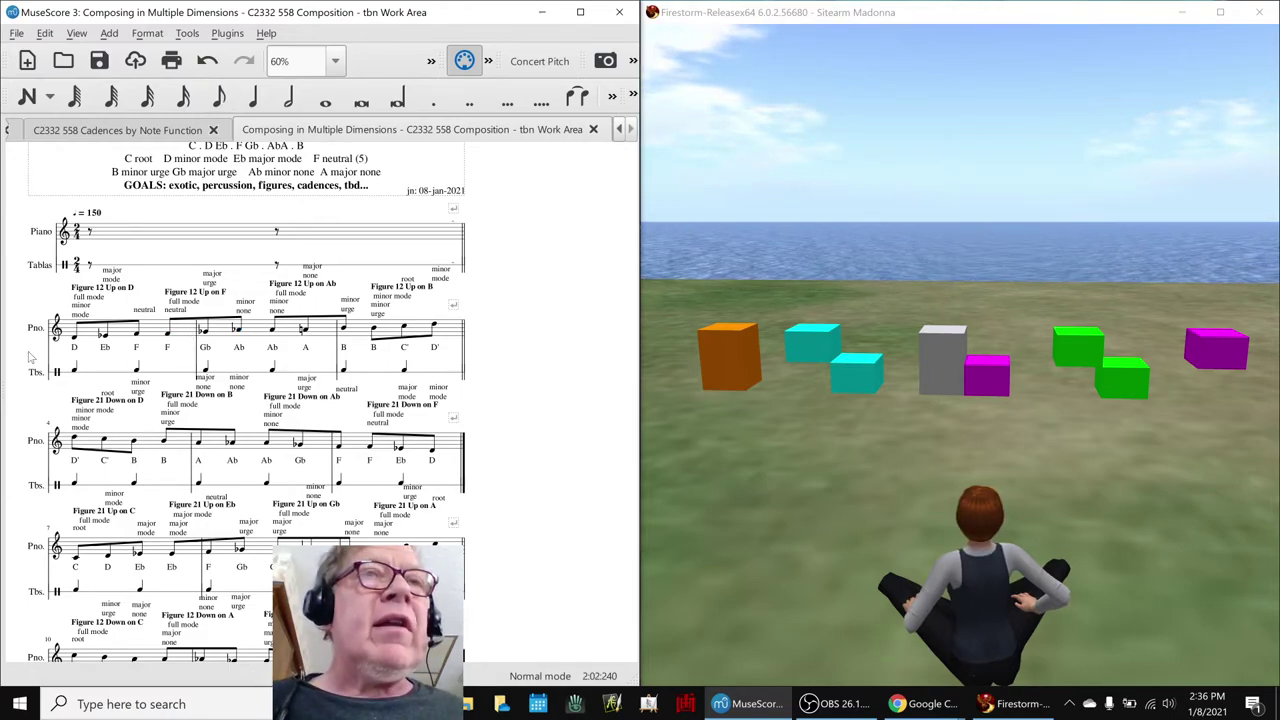
{"action": "left_click", "coordinate": [138, 340]}
{"action": "left_click", "coordinate": [81, 338]}
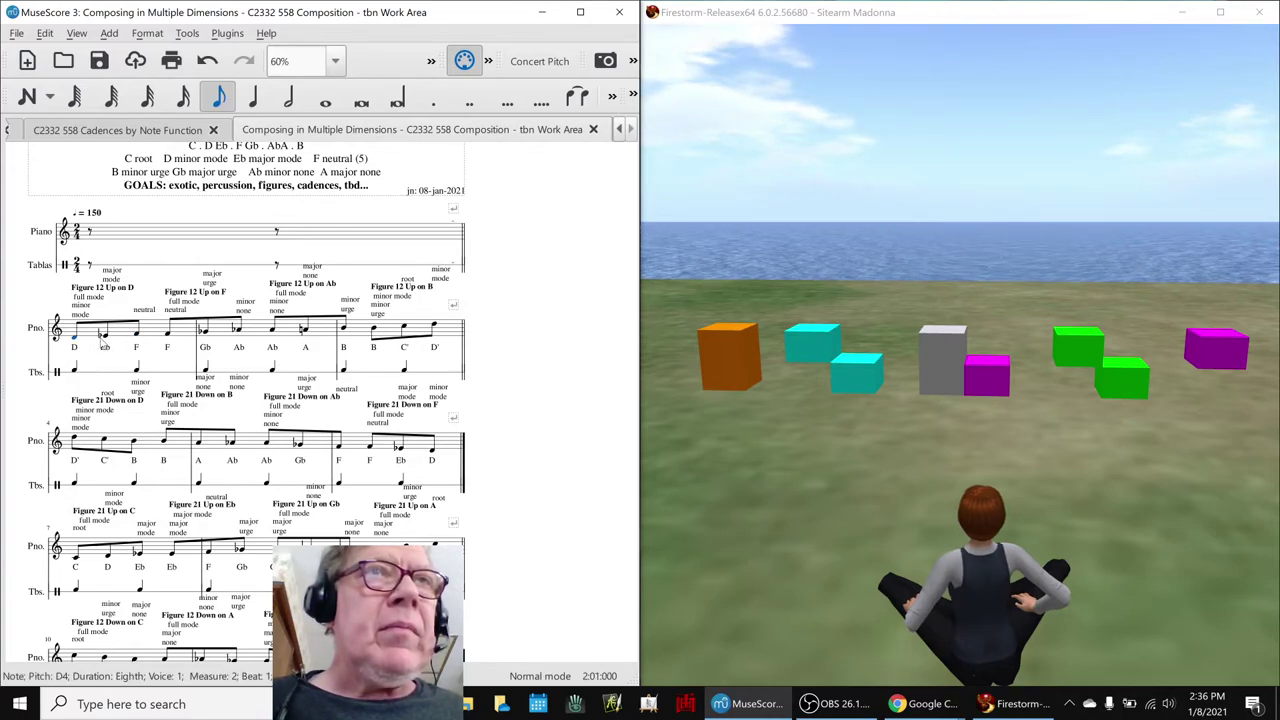
{"action": "left_click", "coordinate": [103, 338]}
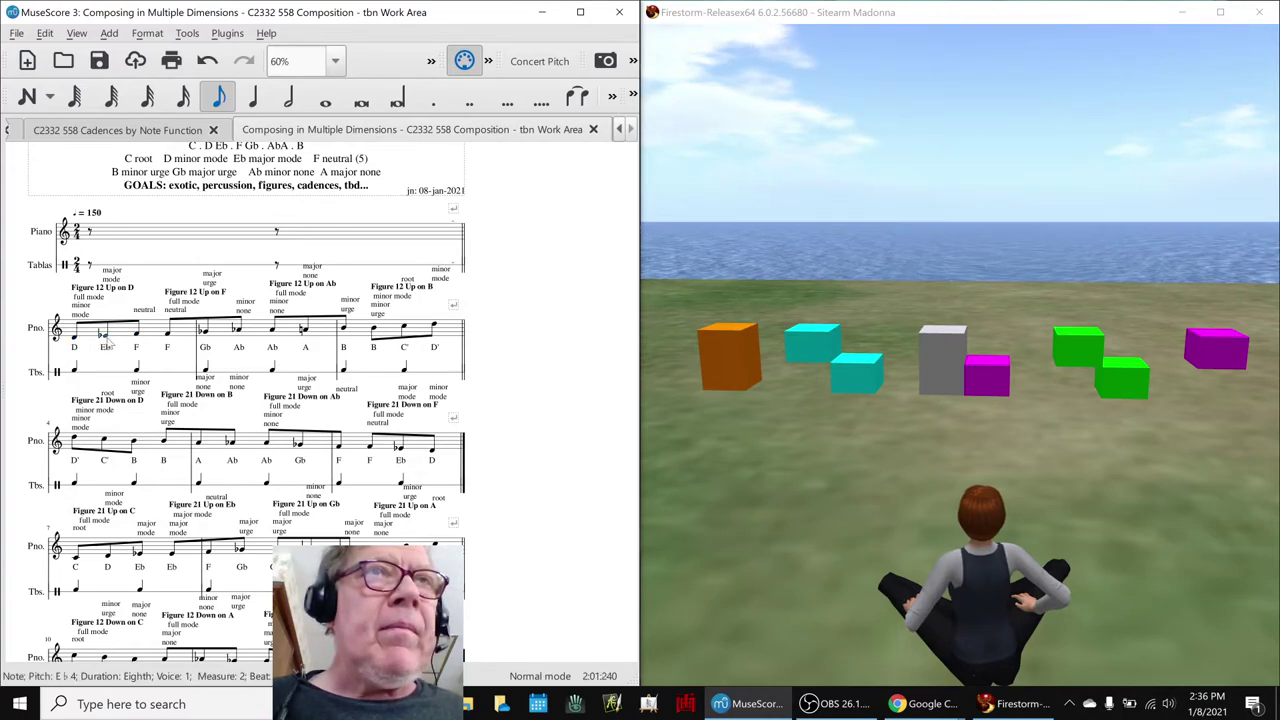
{"action": "left_click", "coordinate": [240, 332]}
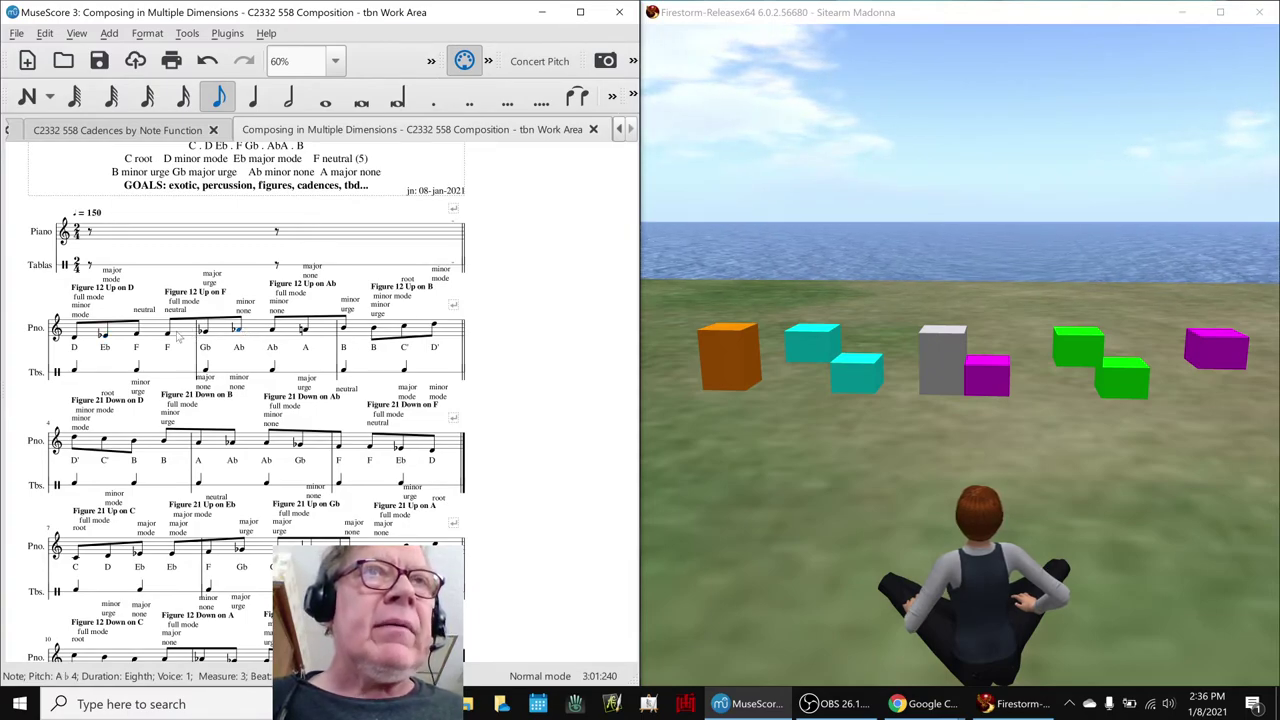
{"action": "left_click", "coordinate": [205, 338]}
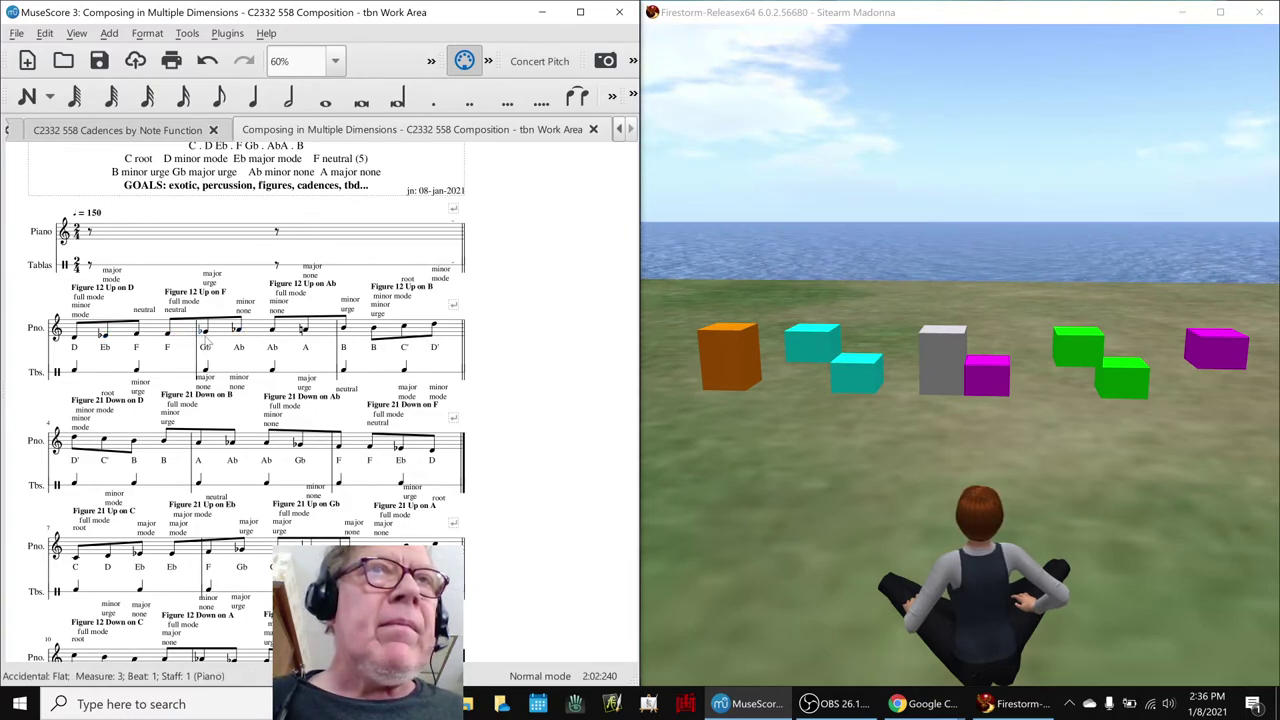
{"action": "left_click", "coordinate": [208, 340]}
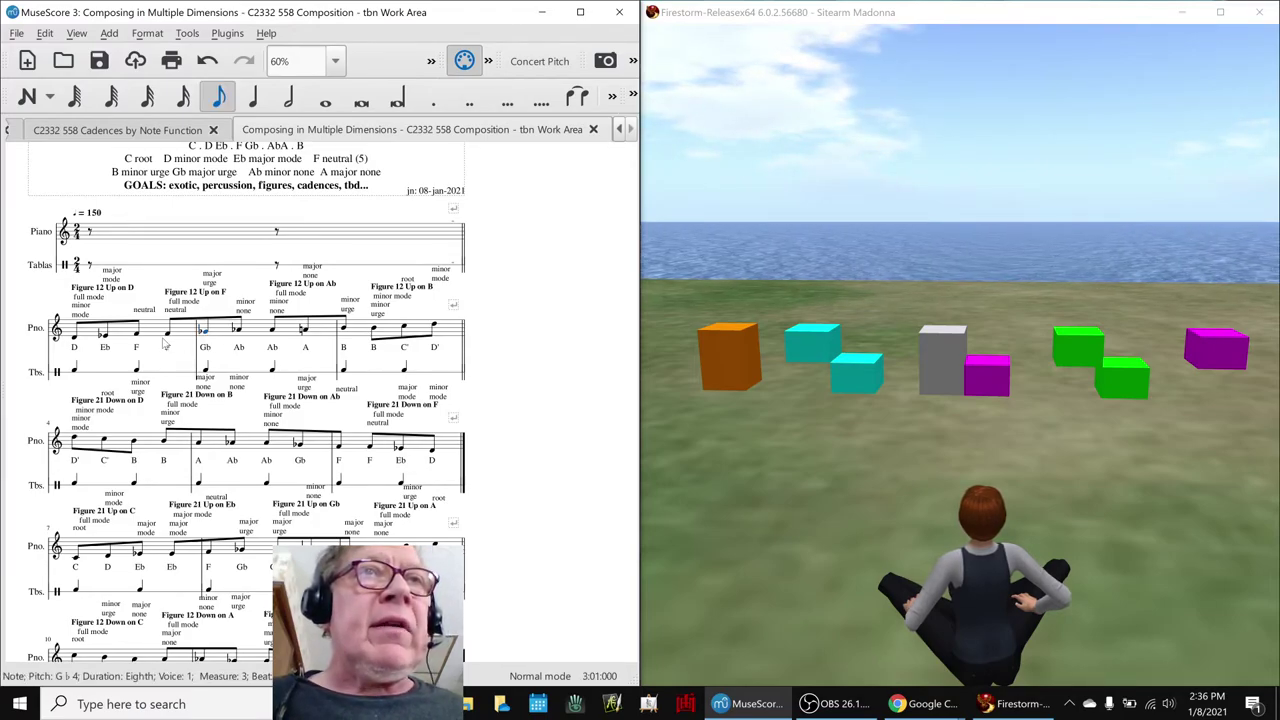
{"action": "left_click", "coordinate": [104, 334]}
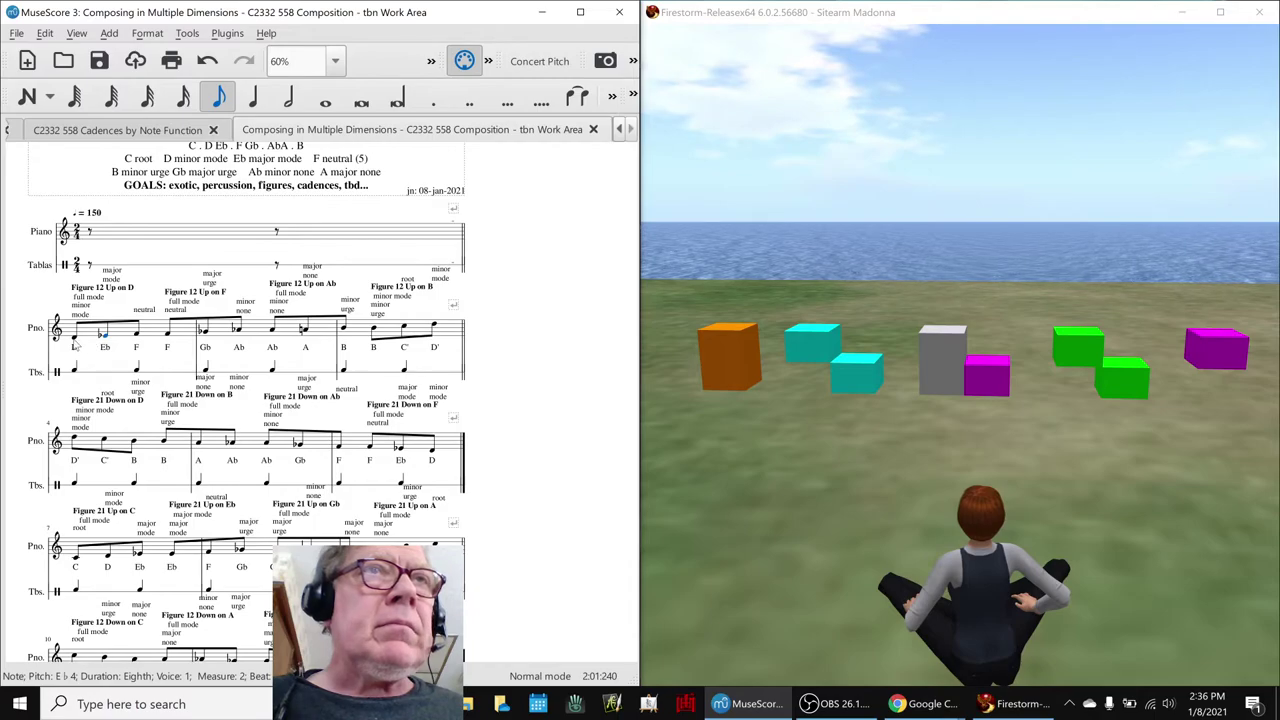
{"action": "left_click", "coordinate": [75, 341]}
{"action": "left_click", "coordinate": [136, 338]}
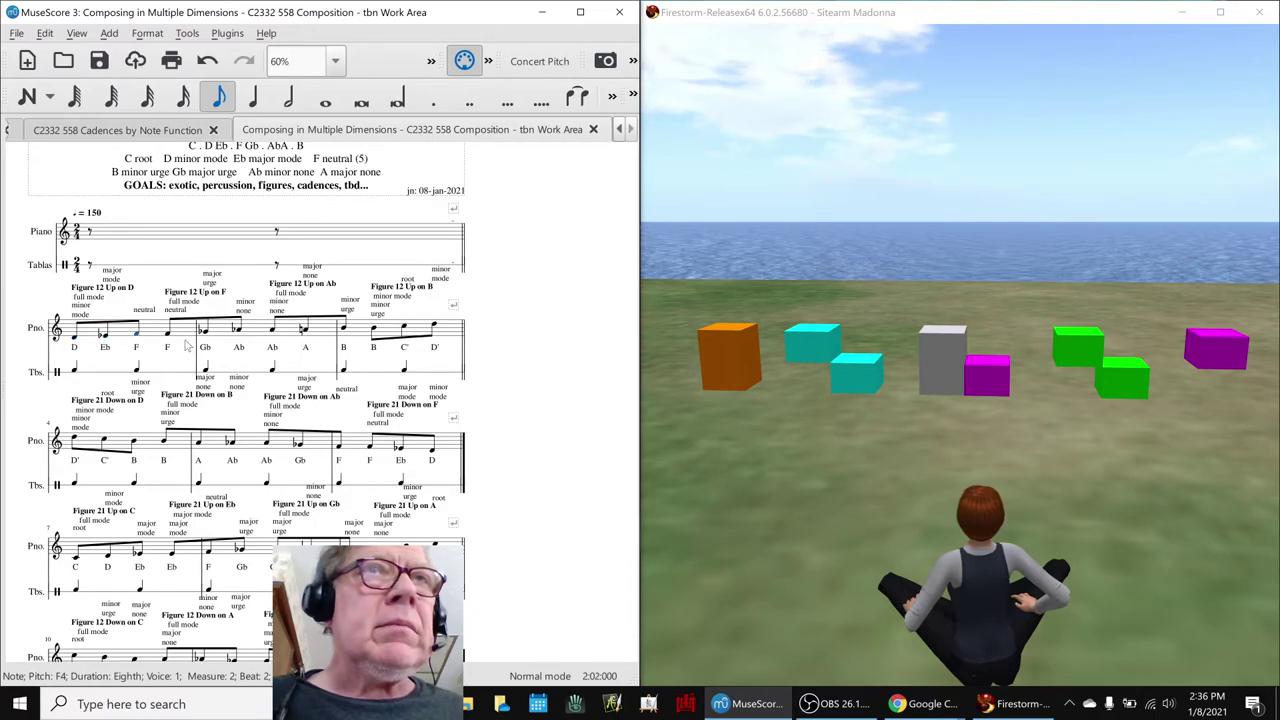
{"action": "left_click", "coordinate": [205, 333]}
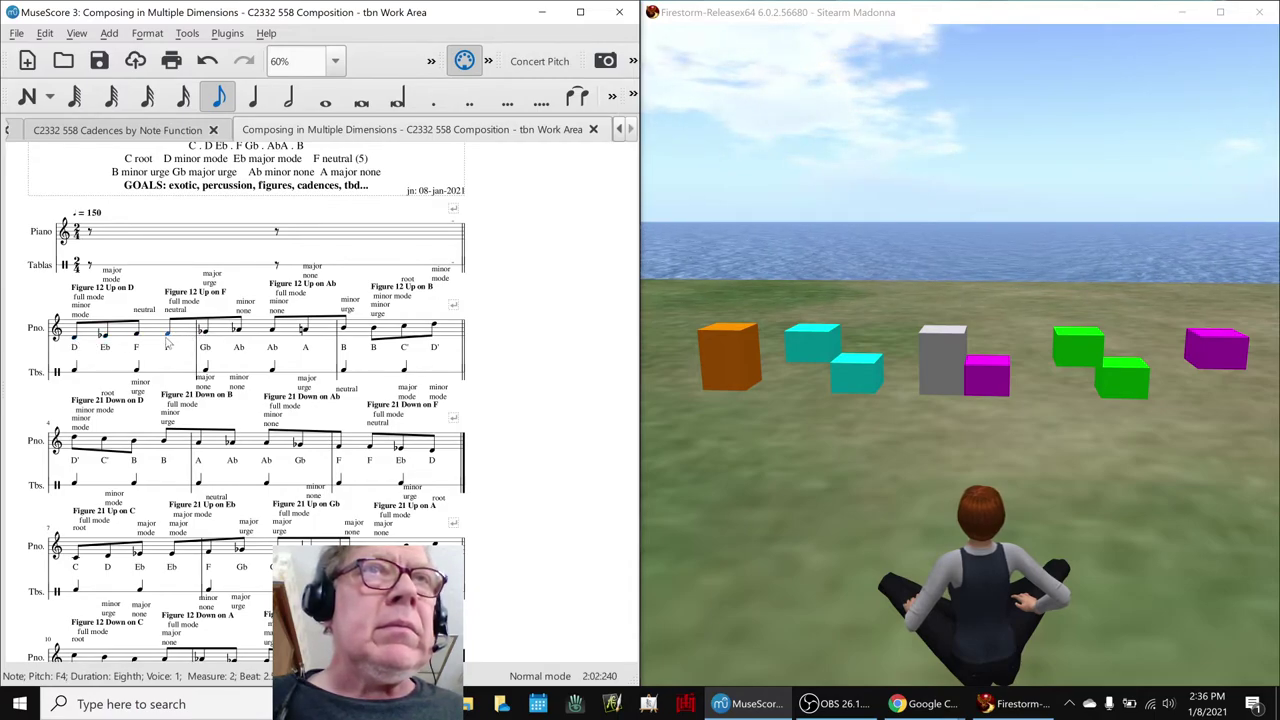
{"action": "left_click", "coordinate": [240, 333]}
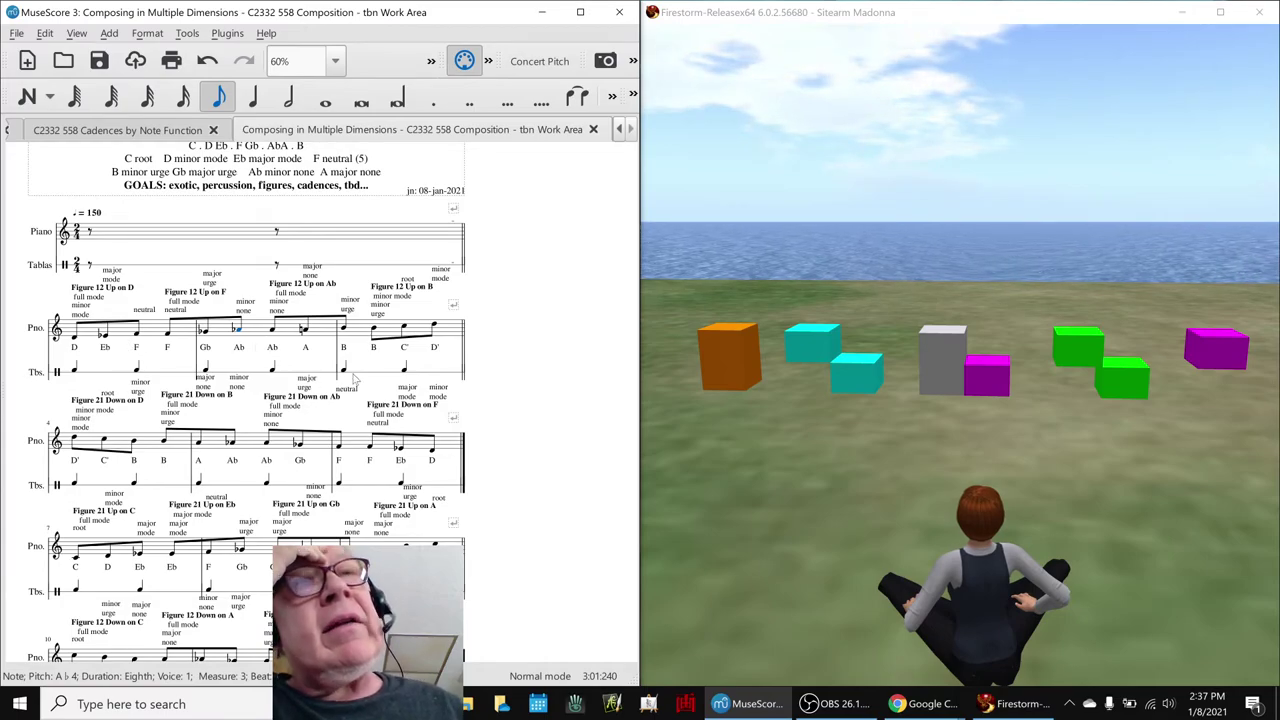
{"action": "scroll", "coordinate": [520, 440], "scroll_direction": "down", "scroll_amount": 5}
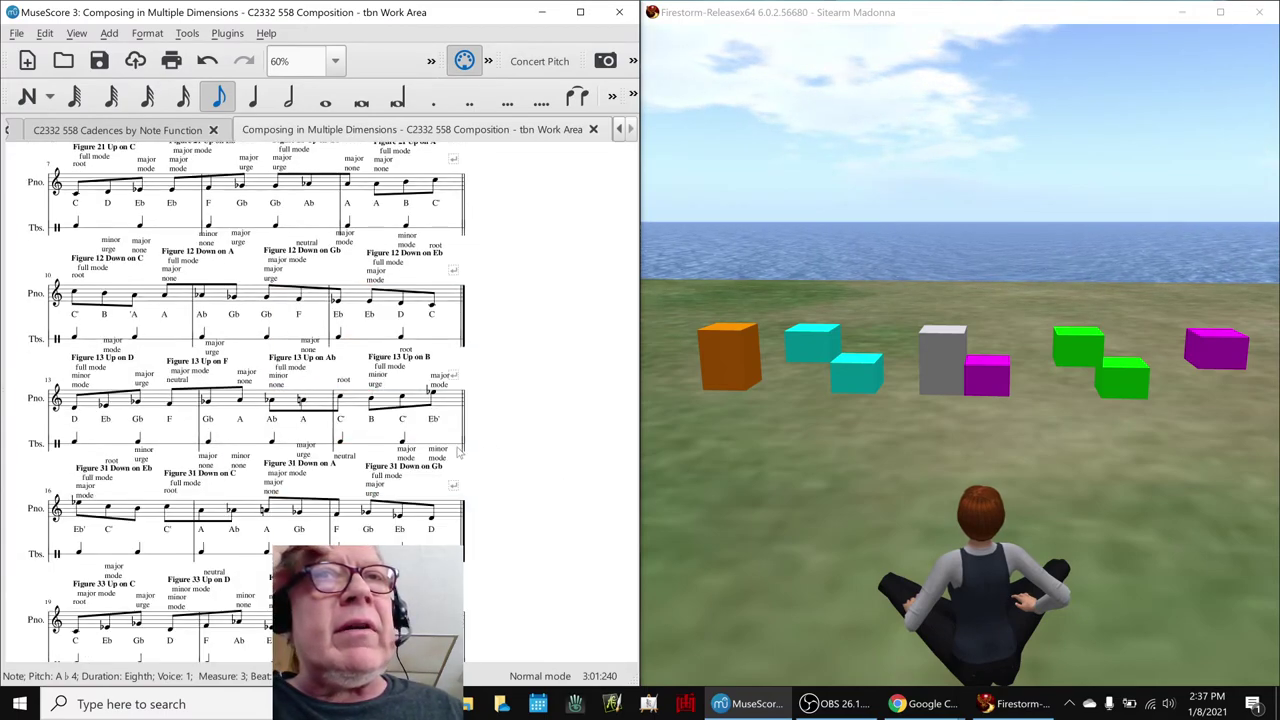
{"action": "scroll", "coordinate": [477, 440], "scroll_direction": "down", "scroll_amount": 8}
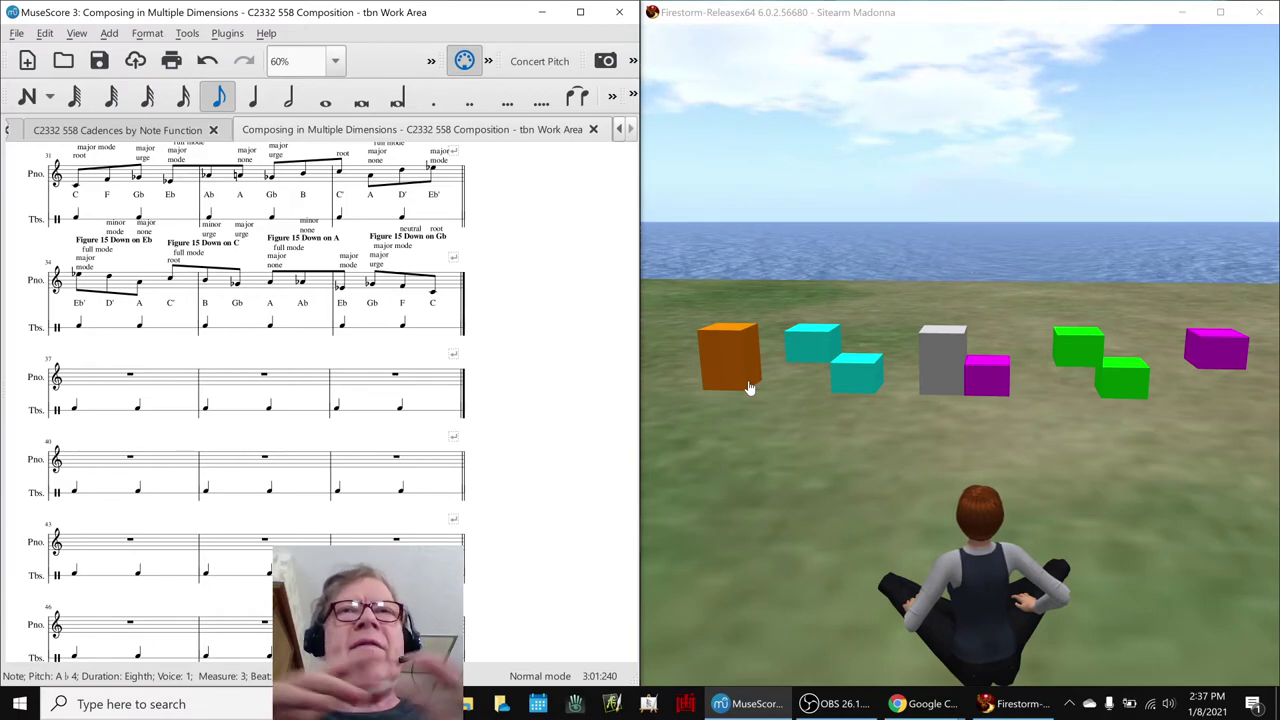
{"action": "scroll", "coordinate": [748, 388], "scroll_direction": "up", "scroll_amount": 3}
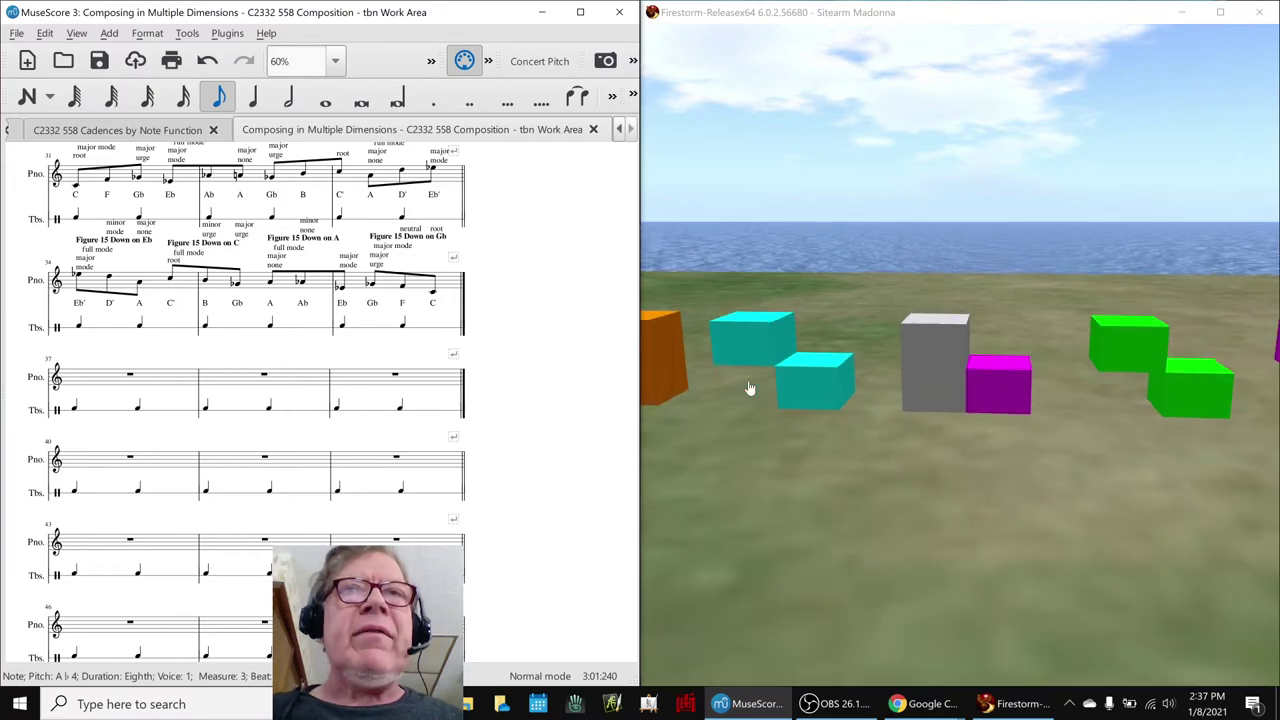
{"action": "scroll", "coordinate": [748, 388], "scroll_direction": "down", "scroll_amount": 4}
{"action": "scroll", "coordinate": [570, 362], "scroll_direction": "up", "scroll_amount": 15}
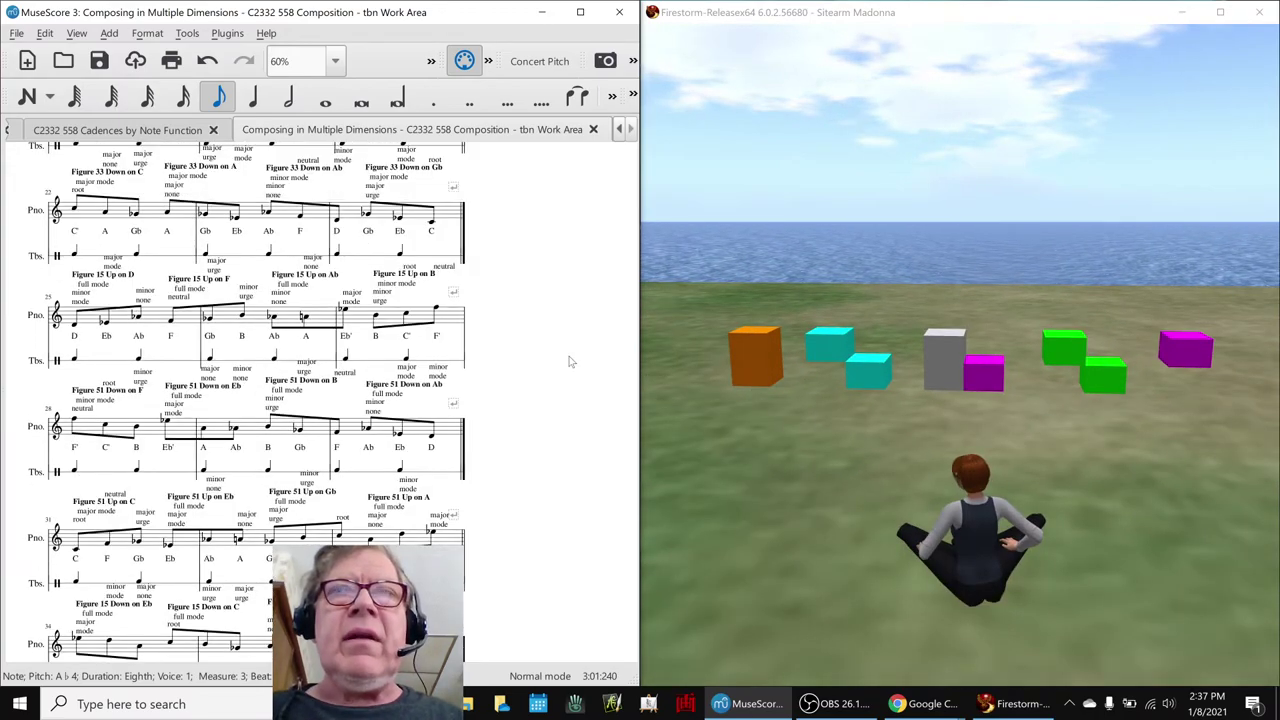
{"action": "scroll", "coordinate": [570, 362], "scroll_direction": "up", "scroll_amount": 1}
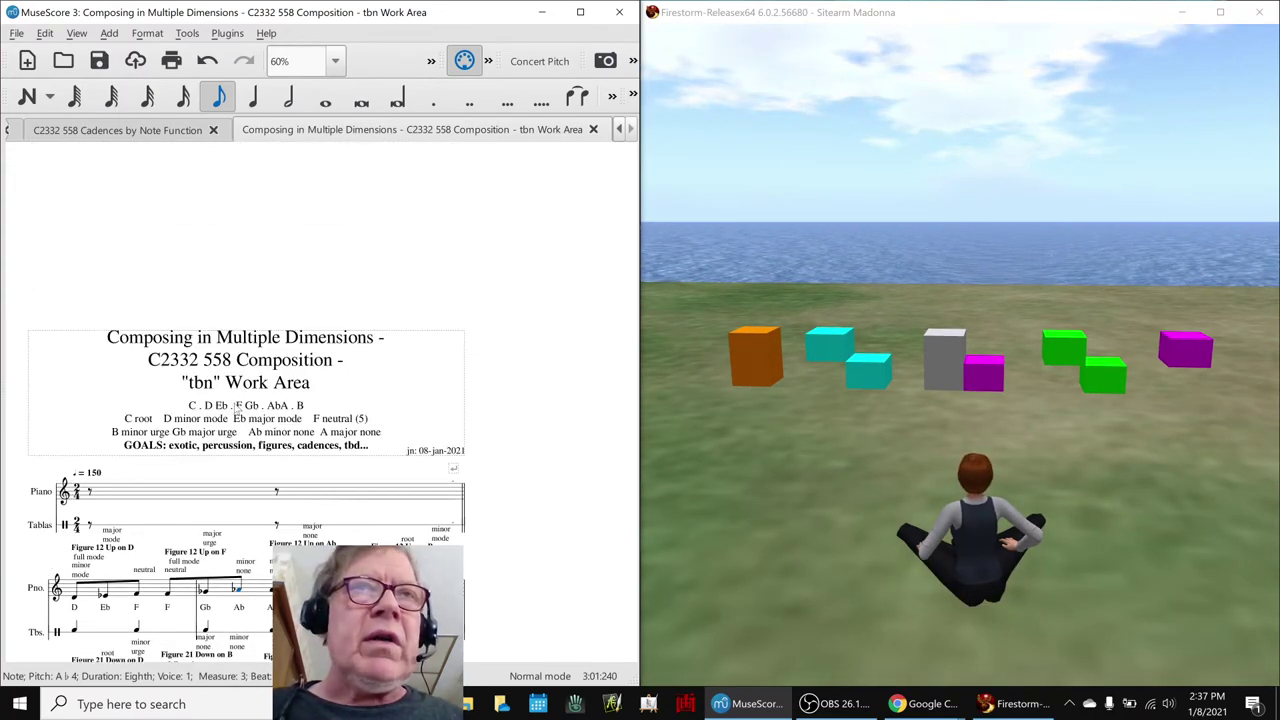
{"action": "left_click", "coordinate": [245, 385]}
{"action": "left_click", "coordinate": [510, 441]}
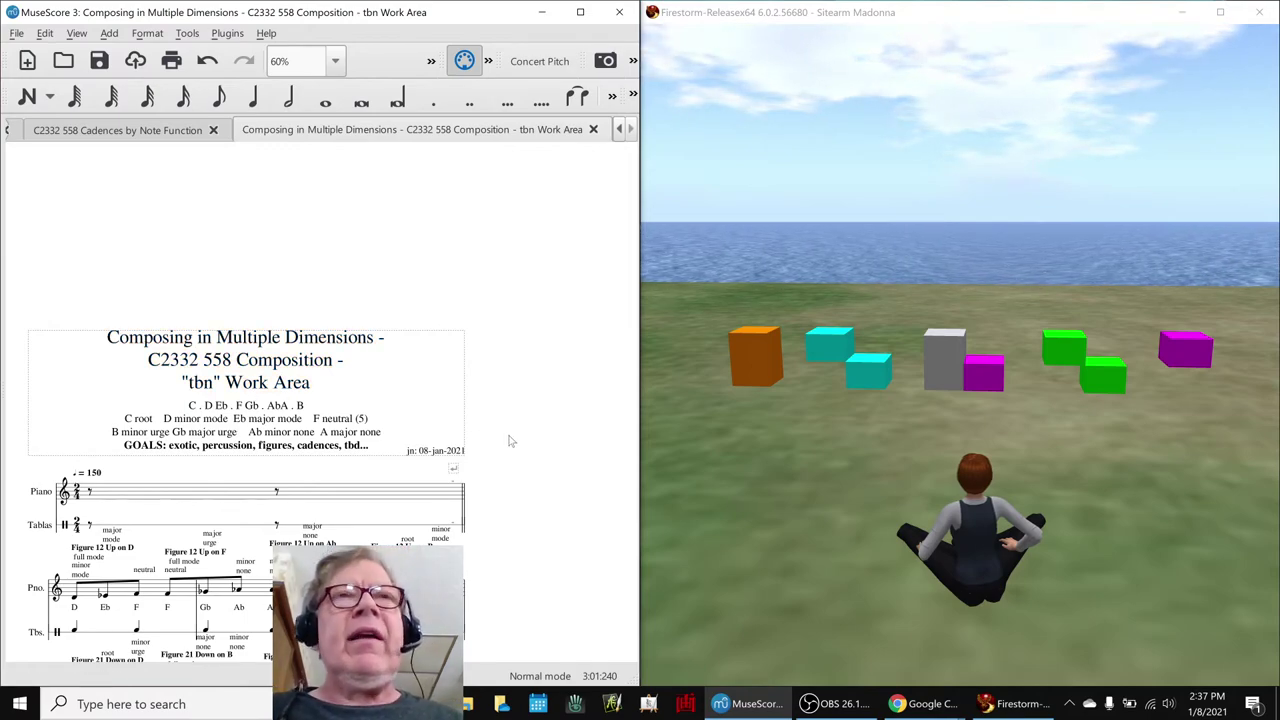
{"action": "scroll", "coordinate": [510, 441], "scroll_direction": "down", "scroll_amount": 3}
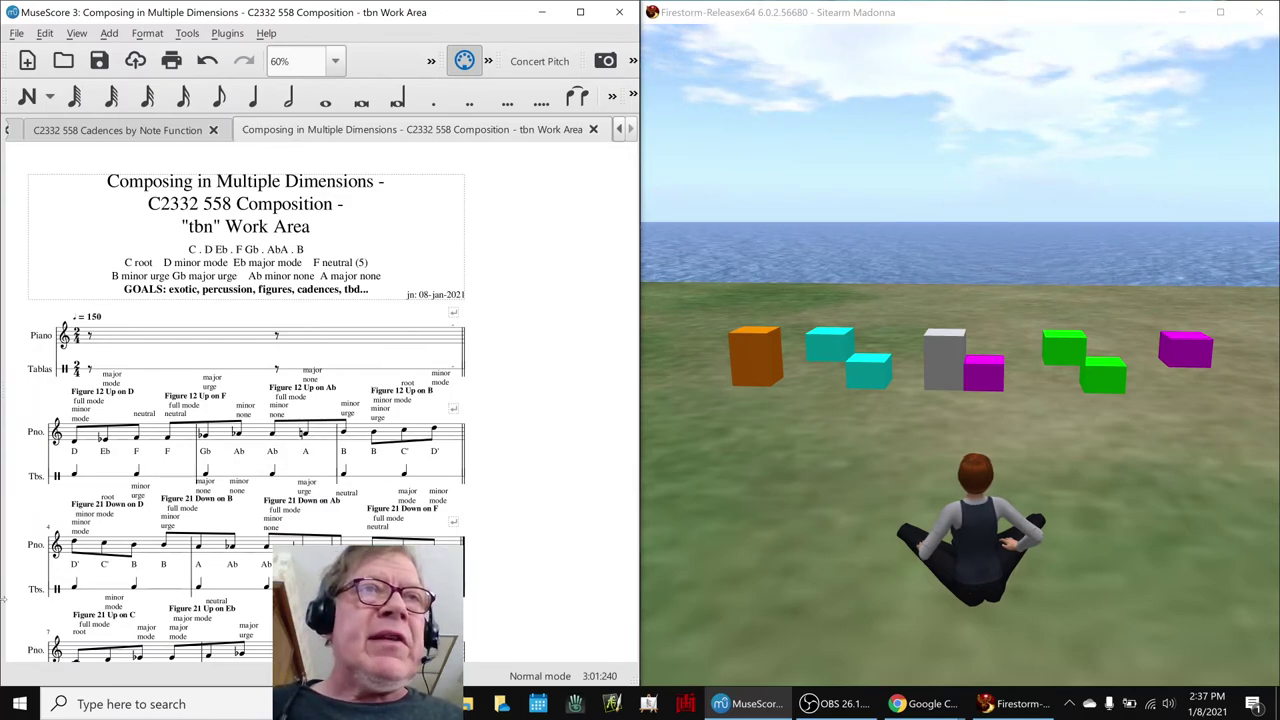
{"action": "left_click", "coordinate": [76, 444]}
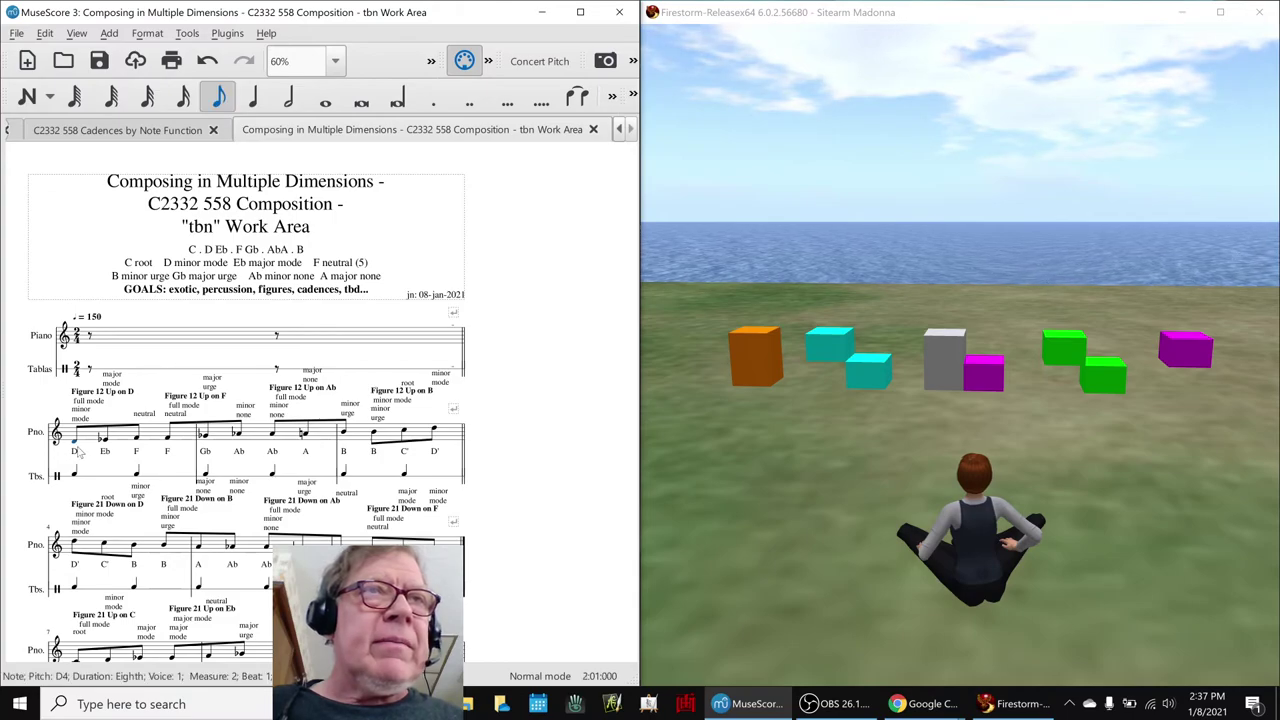
{"action": "key", "text": "space"}
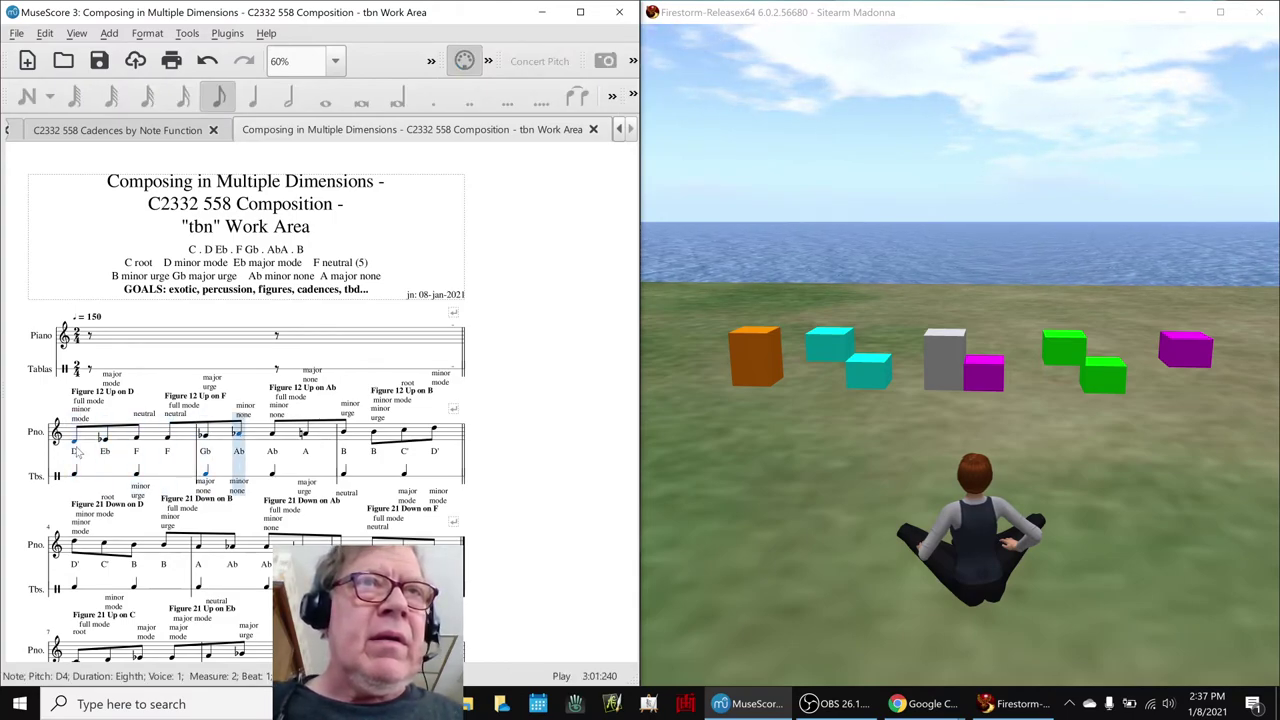
{"action": "key", "text": "space"}
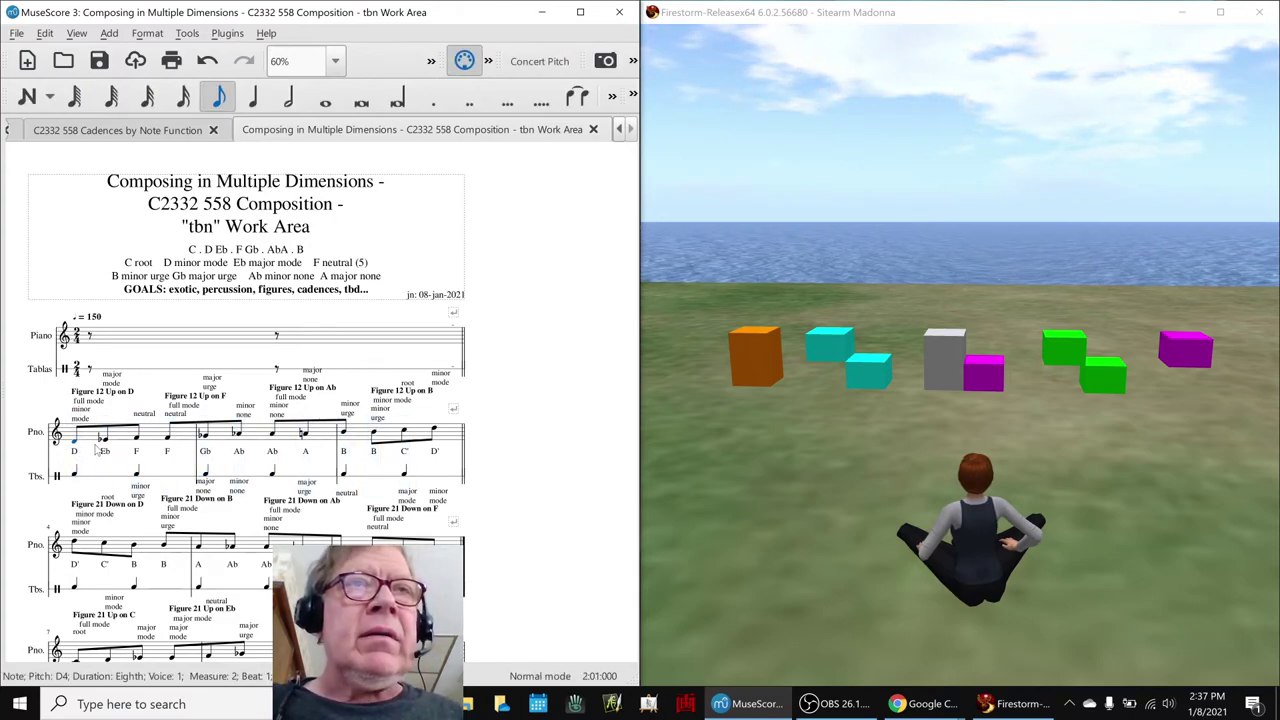
{"action": "left_click", "coordinate": [528, 458]}
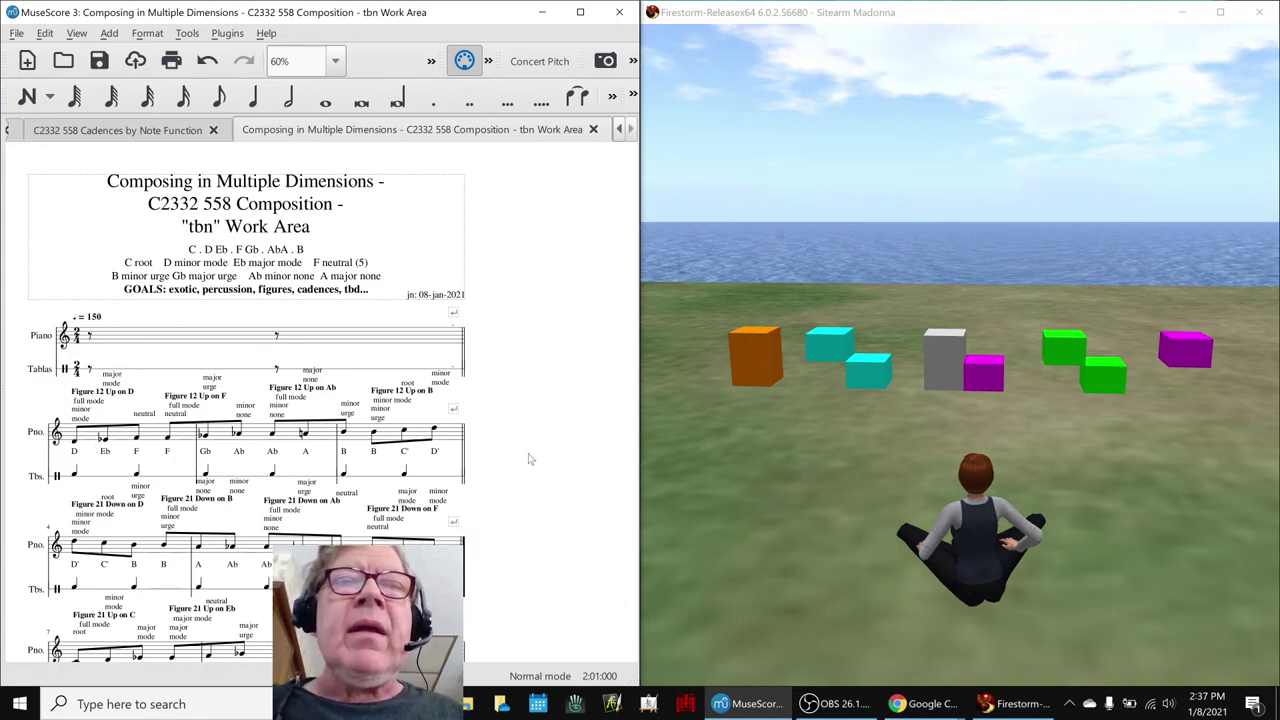
{"action": "left_click", "coordinate": [77, 445]}
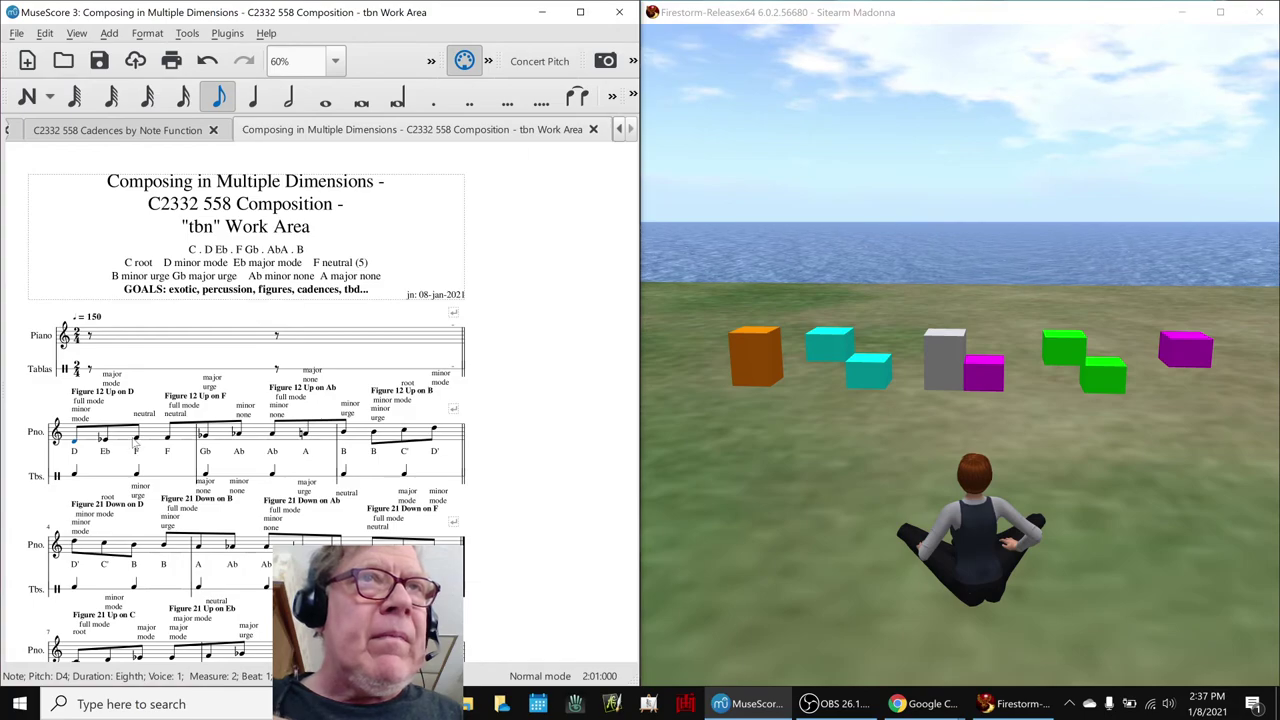
{"action": "left_click", "coordinate": [136, 438]}
{"action": "left_click", "coordinate": [204, 437]}
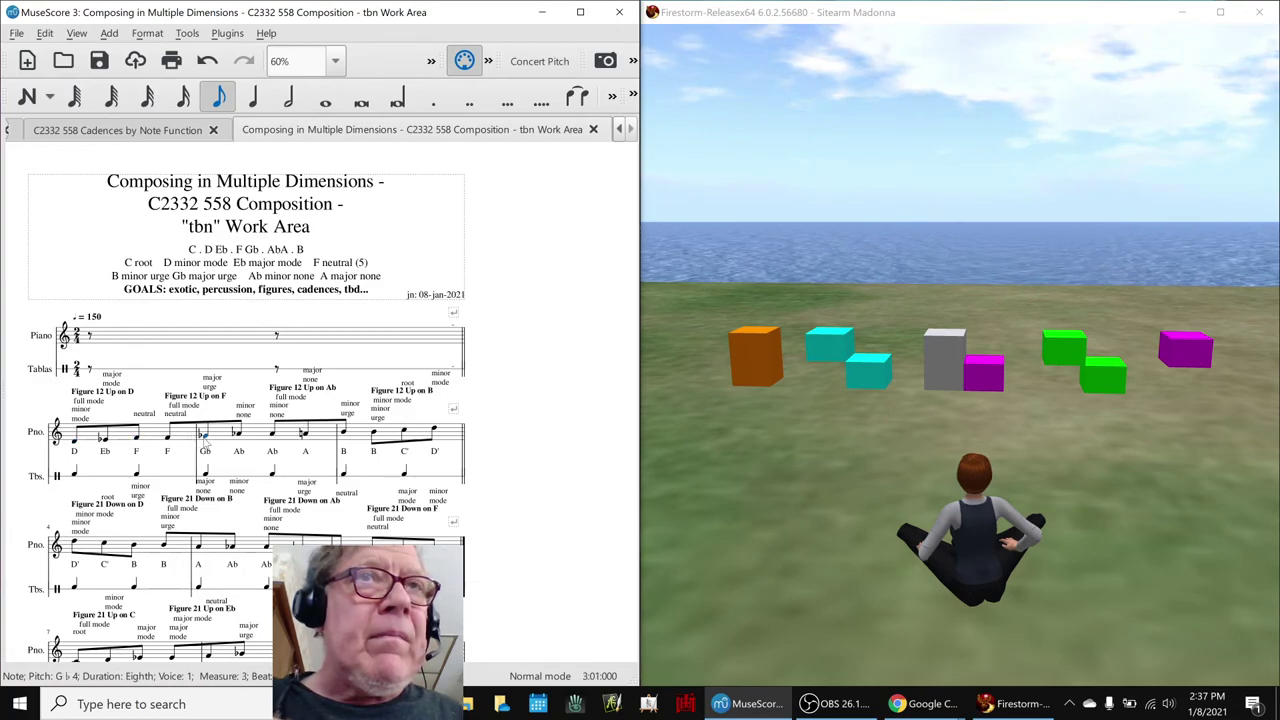
{"action": "left_click", "coordinate": [274, 436]}
{"action": "left_click", "coordinate": [345, 432]}
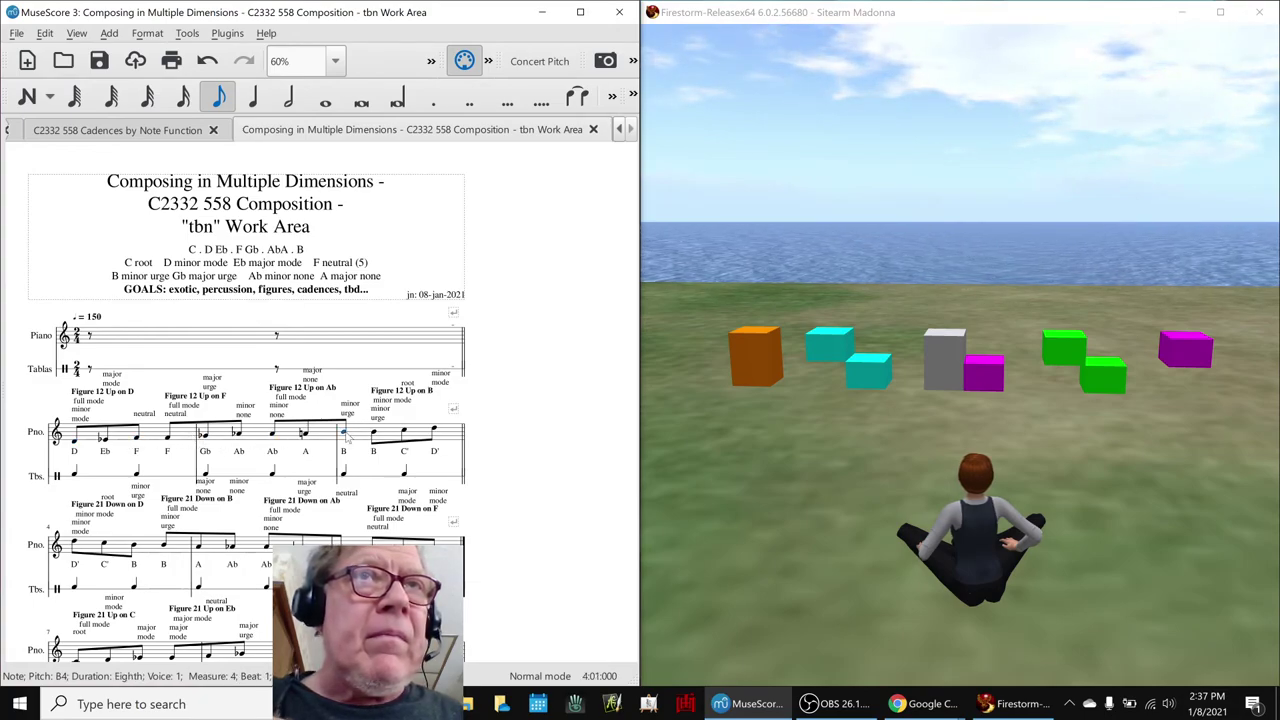
{"action": "left_click", "coordinate": [521, 433]}
Check the backbones and cadence sequences ideas in B36–B37, then return to the top and bring up OBS.
{"action": "key", "text": "alt+Tab"}
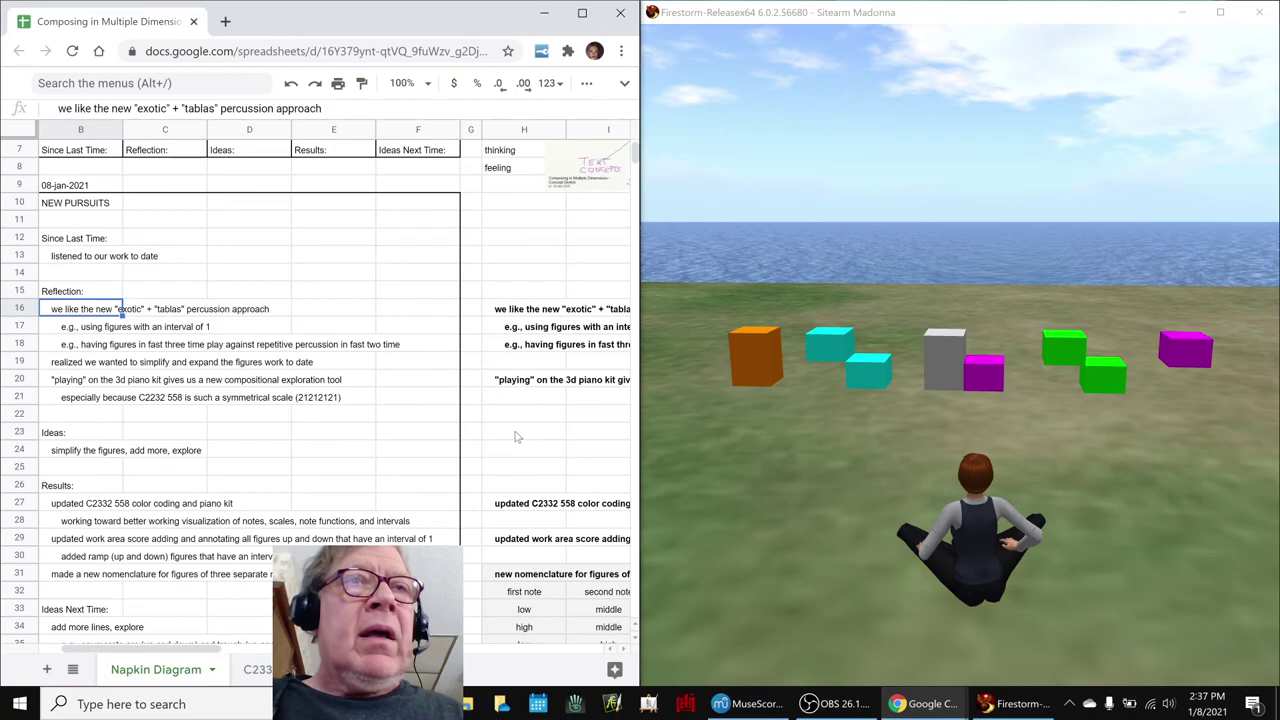
{"action": "scroll", "coordinate": [234, 409], "scroll_direction": "down", "scroll_amount": 3}
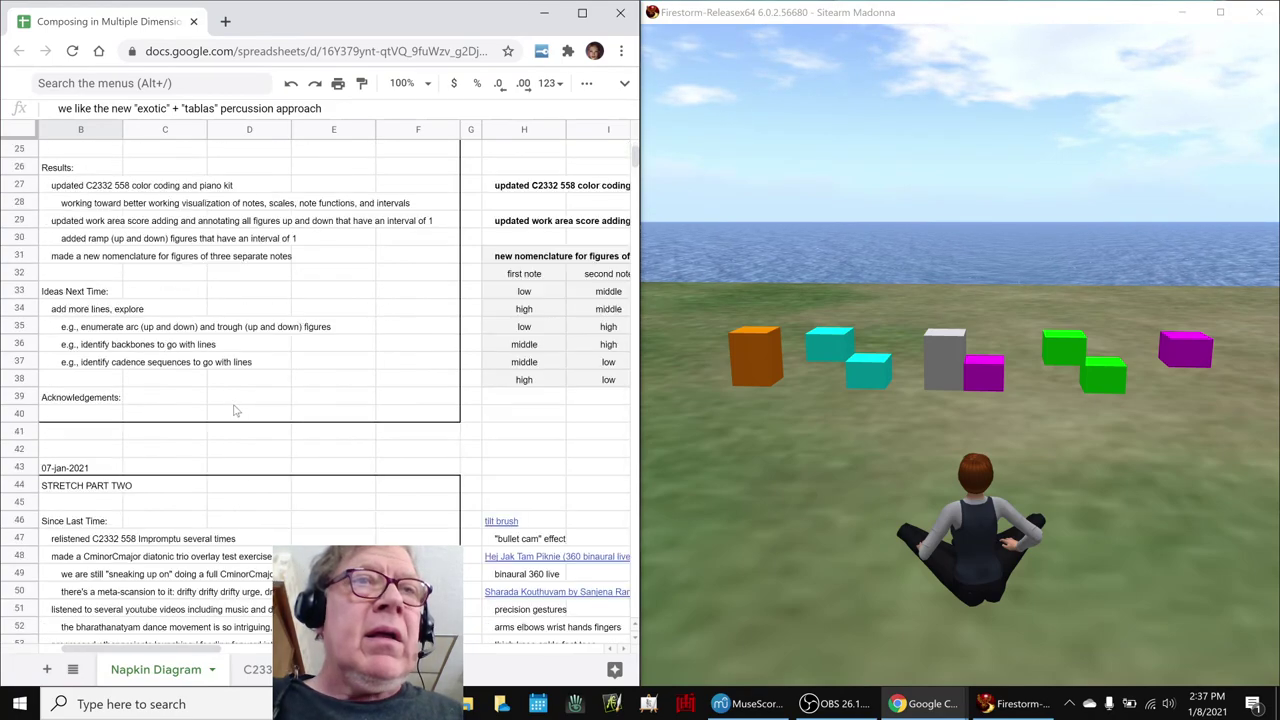
{"action": "left_click", "coordinate": [118, 346]}
{"action": "left_click", "coordinate": [117, 365]}
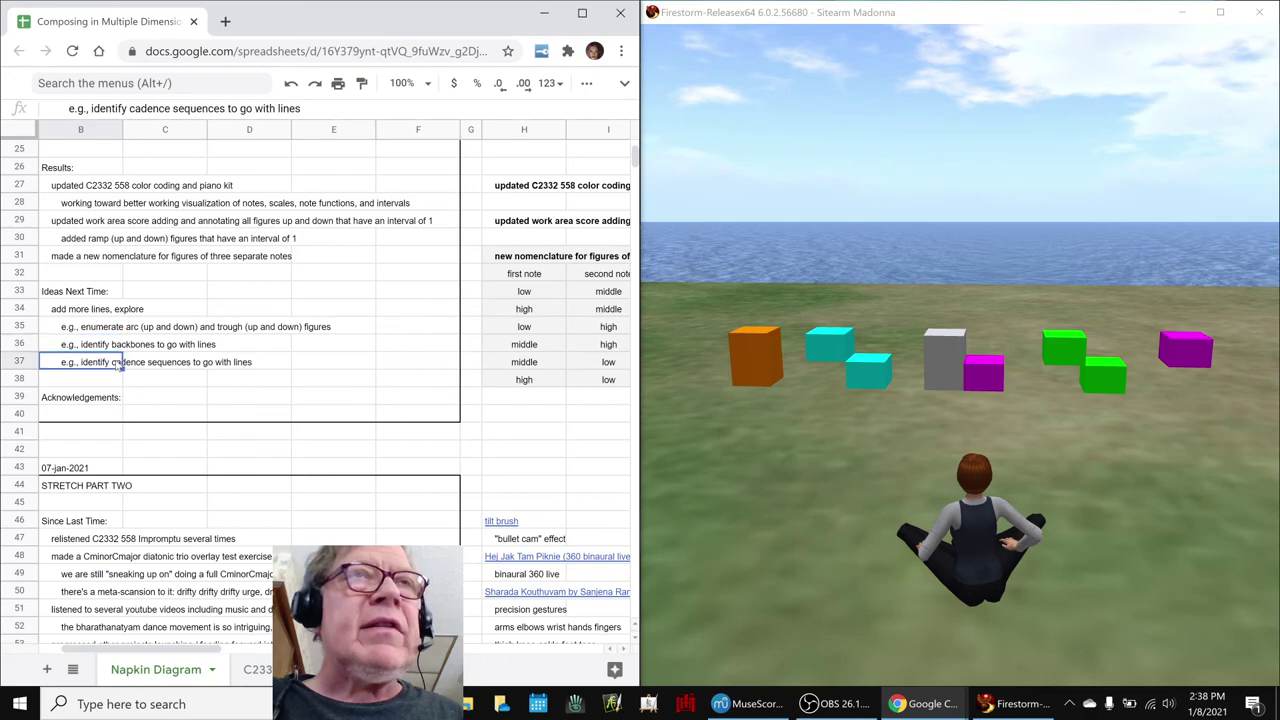
{"action": "scroll", "coordinate": [165, 470], "scroll_direction": "up", "scroll_amount": 4}
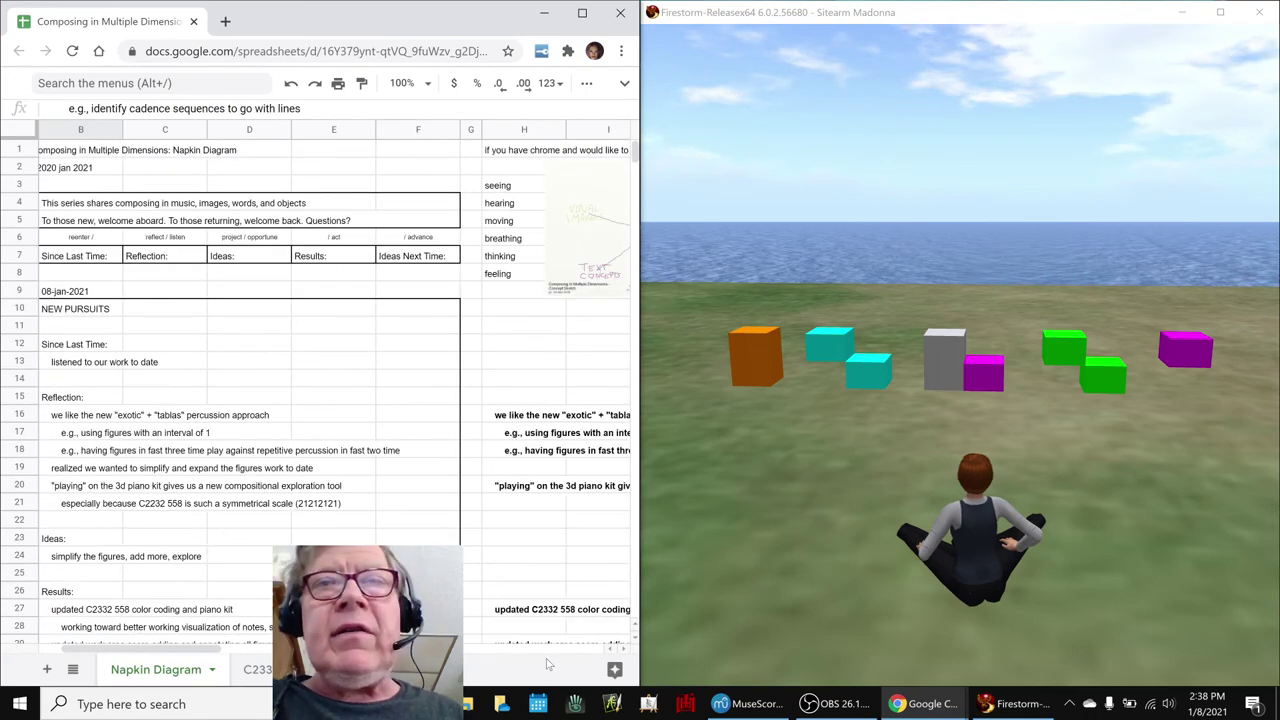
{"action": "left_click", "coordinate": [840, 706]}
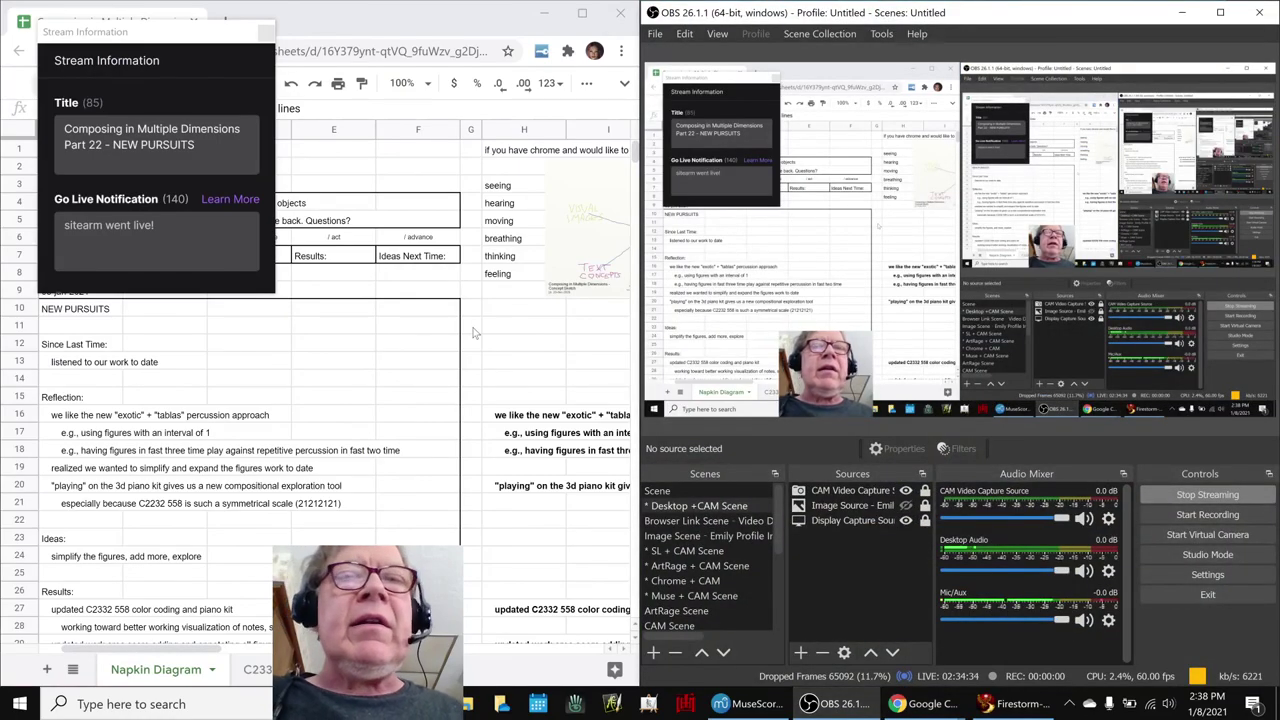